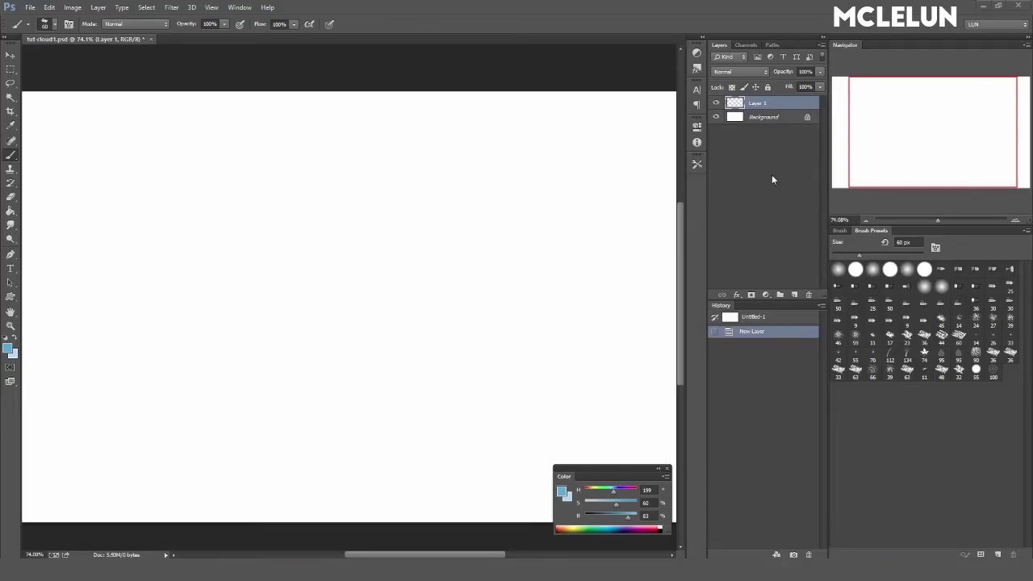
# - Enable Dual Brush, enlarge the tip, and paint a rough blue outline on Layer 1
pyautogui.click(841, 231)
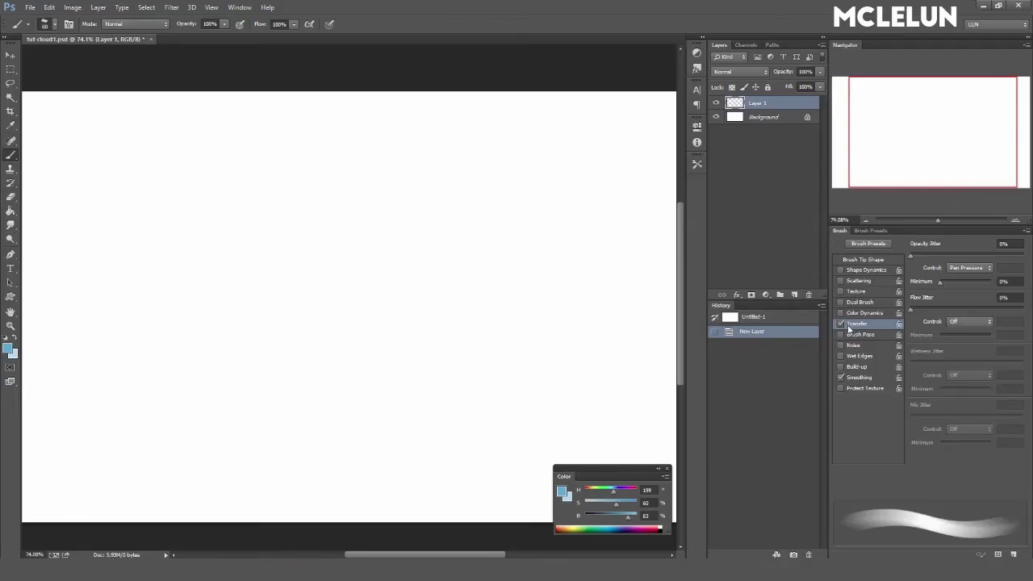
pyautogui.click(857, 302)
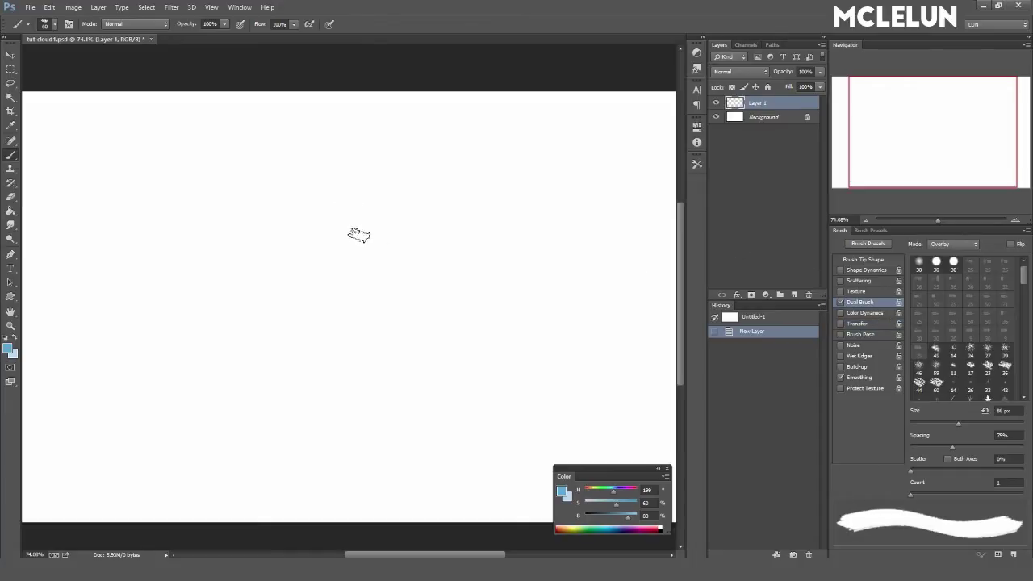
pyautogui.press(']')
pyautogui.press(']')
pyautogui.press(']')
pyautogui.moveTo(276, 243); pyautogui.dragTo(243, 355)
pyautogui.moveTo(339, 222); pyautogui.dragTo(290, 379)
pyautogui.moveTo(428, 230); pyautogui.dragTo(359, 388)
pyautogui.moveTo(250, 220)
pyautogui.mouseDown()
pyautogui.moveTo(482, 170)
pyautogui.moveTo(585, 234)
pyautogui.mouseUp()
pyautogui.moveTo(557, 266)
pyautogui.mouseDown()
pyautogui.moveTo(281, 399)
pyautogui.moveTo(182, 299)
pyautogui.mouseUp()
# - Fill the outlined shape with blue and paint over the remaining white gaps
pyautogui.press('g')
pyautogui.click(476, 242)
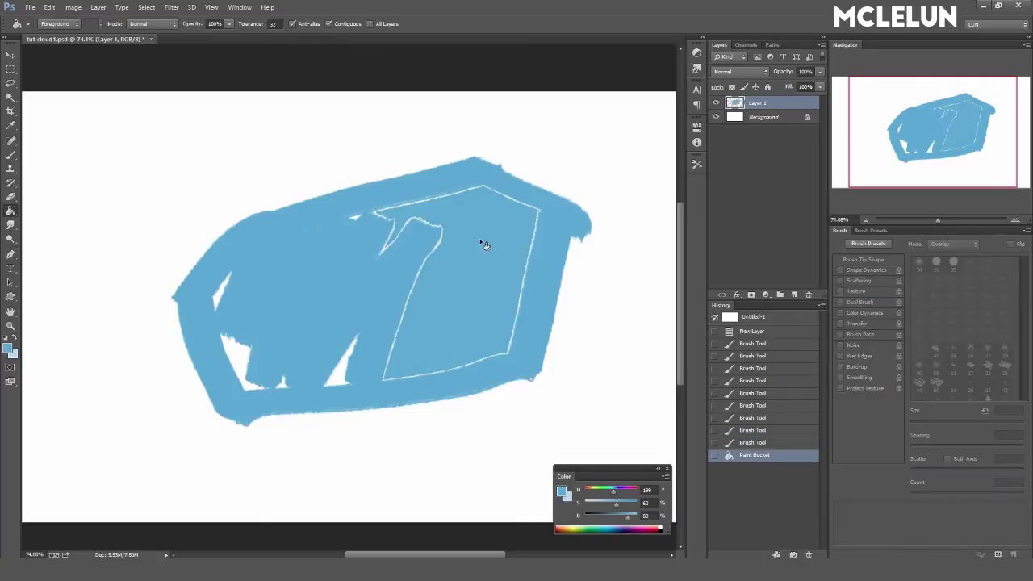
pyautogui.press('b')
pyautogui.moveTo(498, 188)
pyautogui.mouseDown()
pyautogui.moveTo(221, 234)
pyautogui.moveTo(323, 172)
pyautogui.moveTo(549, 223)
pyautogui.moveTo(556, 355)
pyautogui.mouseUp()
pyautogui.moveTo(556, 355); pyautogui.dragTo(516, 411)
pyautogui.moveTo(173, 307)
pyautogui.mouseDown()
pyautogui.moveTo(208, 426)
pyautogui.moveTo(556, 419)
pyautogui.mouseUp()
pyautogui.moveTo(484, 368); pyautogui.dragTo(565, 419)
# - Square off the blue block's edges and shift it slightly left
pyautogui.moveTo(177, 173)
pyautogui.mouseDown()
pyautogui.moveTo(186, 439)
pyautogui.moveTo(573, 436)
pyautogui.mouseUp()
pyautogui.moveTo(565, 190)
pyautogui.mouseDown()
pyautogui.moveTo(335, 169)
pyautogui.moveTo(201, 179)
pyautogui.mouseUp()
pyautogui.moveTo(509, 161); pyautogui.dragTo(565, 231)
pyautogui.moveTo(573, 166); pyautogui.dragTo(573, 404)
pyautogui.moveTo(573, 363); pyautogui.dragTo(565, 440)
pyautogui.press('v')
pyautogui.moveTo(502, 312); pyautogui.dragTo(472, 305)
# - Add Layer 2 above Layer 1 and paint the first white cloud strokes mid-canvas
pyautogui.press('b')
pyautogui.click(799, 296)
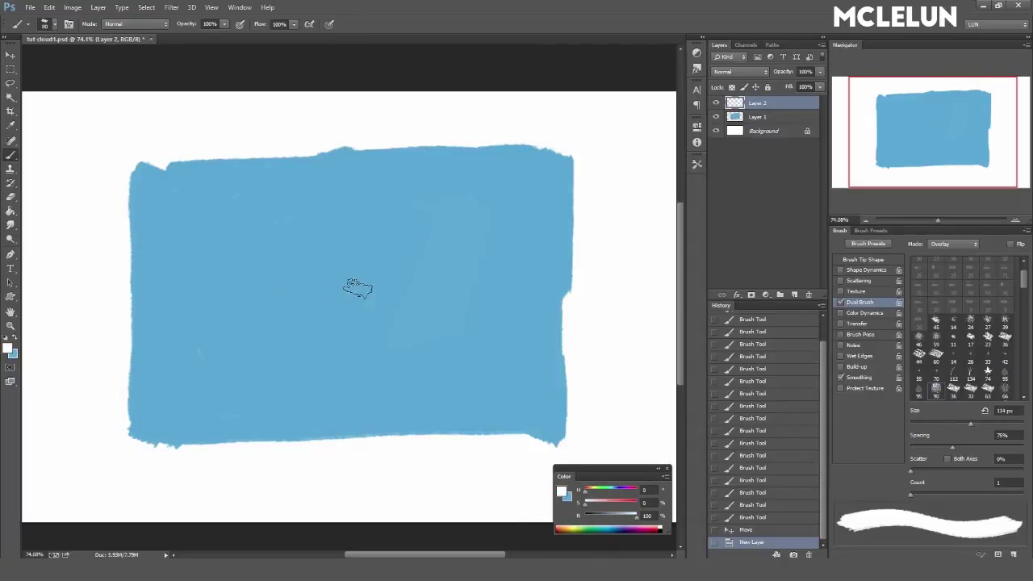
pyautogui.moveTo(949, 220); pyautogui.dragTo(942, 218)
pyautogui.moveTo(363, 274)
pyautogui.mouseDown()
pyautogui.moveTo(404, 258)
pyautogui.moveTo(412, 291)
pyautogui.moveTo(323, 331)
pyautogui.moveTo(291, 300)
pyautogui.moveTo(291, 310)
pyautogui.moveTo(236, 329)
pyautogui.mouseUp()
# - Enable Shape Dynamics and extend the white cloud with a larger right-hand puff
pyautogui.press('e')
pyautogui.press('b')
pyautogui.click(865, 271)
pyautogui.moveTo(403, 283)
pyautogui.mouseDown()
pyautogui.moveTo(468, 313)
pyautogui.moveTo(519, 292)
pyautogui.moveTo(581, 325)
pyautogui.mouseUp()
pyautogui.moveTo(355, 343)
pyautogui.mouseDown()
pyautogui.moveTo(445, 350)
pyautogui.moveTo(535, 331)
pyautogui.moveTo(420, 348)
pyautogui.mouseUp()
# - Build the cloud into a solid white mass, erasing part of the top puff
pyautogui.press('e')
pyautogui.moveTo(399, 271)
pyautogui.mouseDown()
pyautogui.moveTo(372, 255)
pyautogui.moveTo(477, 299)
pyautogui.mouseUp()
pyautogui.press('b')
pyautogui.moveTo(444, 267); pyautogui.dragTo(499, 307)
pyautogui.moveTo(347, 339)
pyautogui.mouseDown()
pyautogui.moveTo(299, 355)
pyautogui.moveTo(266, 339)
pyautogui.moveTo(254, 300)
pyautogui.moveTo(226, 295)
pyautogui.mouseUp()
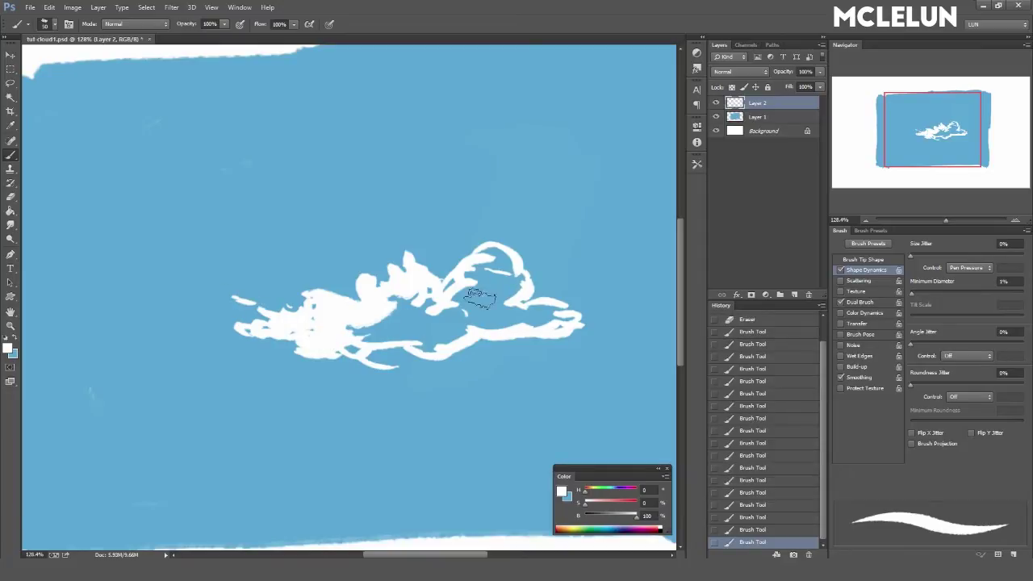
pyautogui.moveTo(481, 298); pyautogui.dragTo(574, 303)
pyautogui.moveTo(452, 298)
pyautogui.mouseDown()
pyautogui.moveTo(492, 323)
pyautogui.moveTo(554, 304)
pyautogui.mouseUp()
pyautogui.moveTo(484, 279); pyautogui.dragTo(508, 258)
pyautogui.moveTo(428, 331)
pyautogui.mouseDown()
pyautogui.moveTo(439, 293)
pyautogui.moveTo(413, 347)
pyautogui.mouseUp()
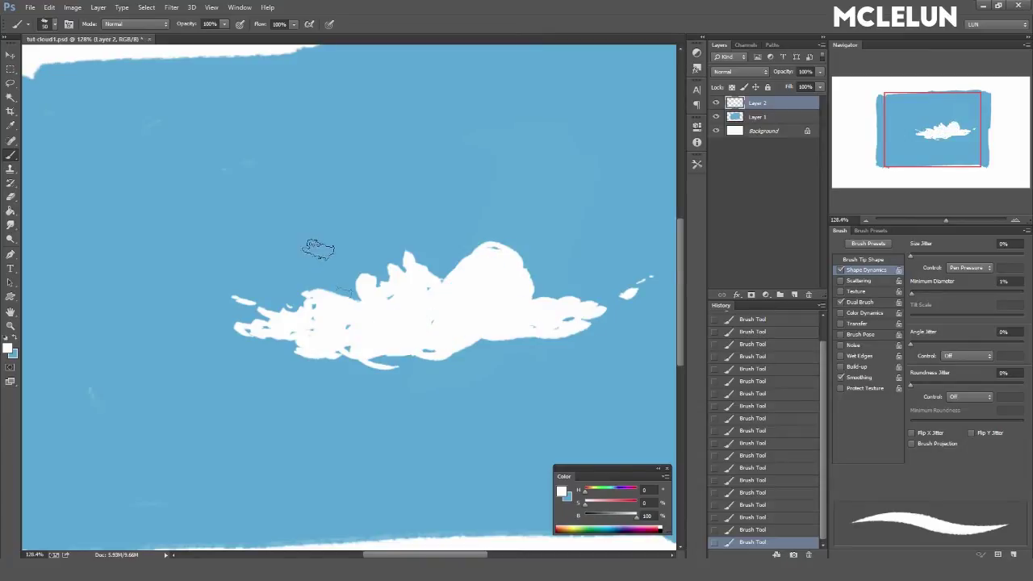
# - Trim the cloud's edges, fill the top notch, and erase the bottom edge flat
pyautogui.press('e')
pyautogui.moveTo(360, 283)
pyautogui.mouseDown()
pyautogui.moveTo(487, 256)
pyautogui.moveTo(484, 230)
pyautogui.moveTo(529, 246)
pyautogui.moveTo(472, 242)
pyautogui.moveTo(446, 255)
pyautogui.moveTo(442, 278)
pyautogui.mouseUp()
pyautogui.press('b')
pyautogui.press('e')
pyautogui.press('b')
pyautogui.moveTo(443, 270)
pyautogui.mouseDown()
pyautogui.moveTo(460, 269)
pyautogui.moveTo(481, 242)
pyautogui.mouseUp()
pyautogui.press('e')
pyautogui.moveTo(396, 355)
pyautogui.mouseDown()
pyautogui.moveTo(320, 363)
pyautogui.moveTo(286, 331)
pyautogui.moveTo(226, 323)
pyautogui.moveTo(234, 297)
pyautogui.mouseUp()
# - Extend the cloud's left tip with small white puffs and a bump on top
pyautogui.press('b')
pyautogui.moveTo(203, 283); pyautogui.dragTo(202, 284)
pyautogui.click(178, 287)
pyautogui.click(162, 260)
pyautogui.moveTo(359, 284); pyautogui.dragTo(368, 278)
pyautogui.press('e')
pyautogui.click(163, 260)
# - Trim the cloud's bottom edge and left side, and add white to its top
pyautogui.press('b')
pyautogui.press('e')
pyautogui.moveTo(277, 334)
pyautogui.mouseDown()
pyautogui.moveTo(327, 355)
pyautogui.moveTo(372, 353)
pyautogui.mouseUp()
pyautogui.moveTo(295, 305)
pyautogui.mouseDown()
pyautogui.moveTo(288, 295)
pyautogui.moveTo(315, 307)
pyautogui.mouseUp()
pyautogui.press('b')
pyautogui.moveTo(450, 272)
pyautogui.mouseDown()
pyautogui.moveTo(489, 231)
pyautogui.moveTo(476, 266)
pyautogui.moveTo(426, 261)
pyautogui.moveTo(463, 240)
pyautogui.moveTo(457, 272)
pyautogui.moveTo(443, 242)
pyautogui.mouseUp()
pyautogui.press('e')
pyautogui.press('b')
# - Whiten the cloud's right side and middle, and paint a small cloud to its left
pyautogui.press('e')
pyautogui.press('b')
pyautogui.moveTo(530, 293)
pyautogui.mouseDown()
pyautogui.moveTo(565, 295)
pyautogui.moveTo(572, 327)
pyautogui.moveTo(601, 339)
pyautogui.mouseUp()
pyautogui.moveTo(457, 293); pyautogui.dragTo(420, 284)
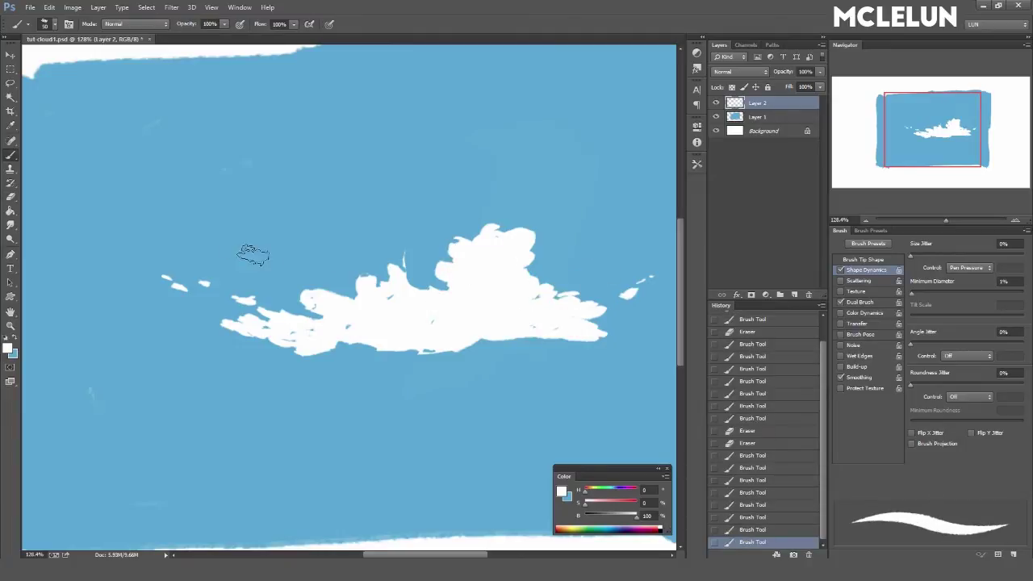
pyautogui.moveTo(168, 314)
pyautogui.mouseDown()
pyautogui.moveTo(166, 324)
pyautogui.moveTo(210, 339)
pyautogui.moveTo(150, 331)
pyautogui.mouseUp()
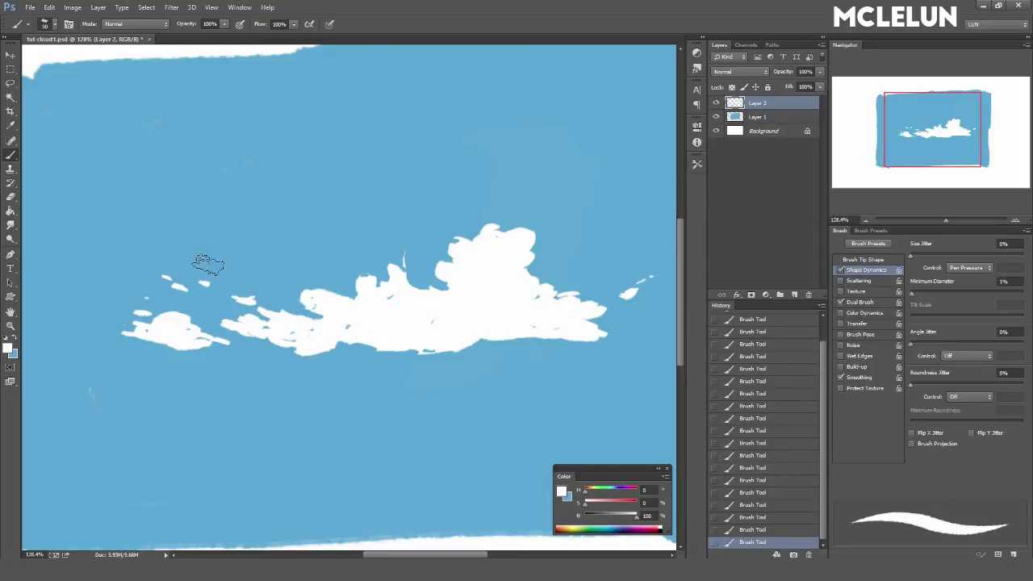
# - Lasso the small left cloud and move it upward
pyautogui.press('l')
pyautogui.moveTo(155, 283); pyautogui.dragTo(99, 307)
pyautogui.moveTo(195, 318)
pyautogui.mouseDown()
pyautogui.moveTo(186, 272)
pyautogui.moveTo(211, 333)
pyautogui.mouseUp()
# - Deselect, touch up the small cloud, and flip the cloud layer horizontally
pyautogui.hotkey('ctrl', 'd')
pyautogui.press('b')
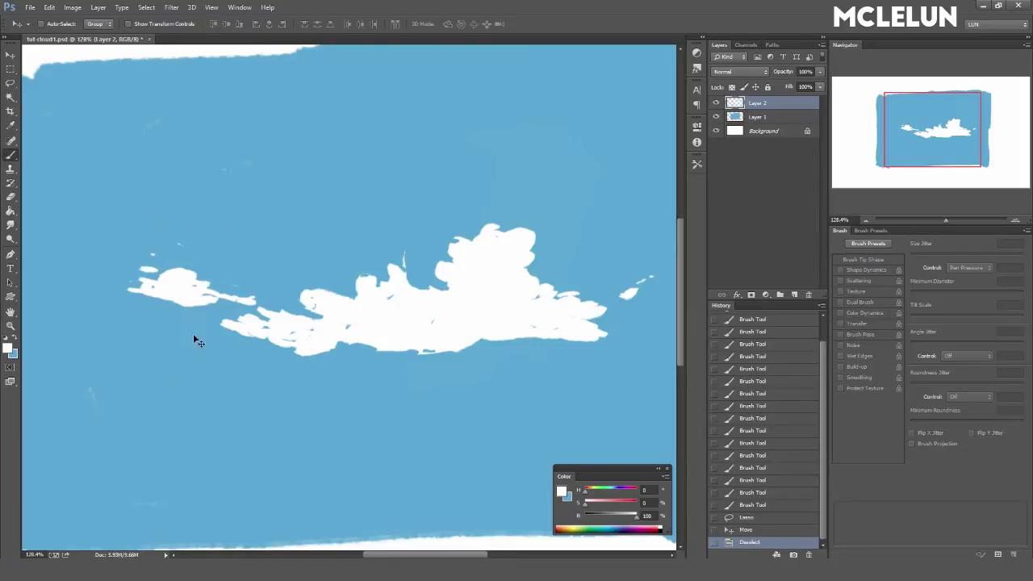
pyautogui.press('e')
pyautogui.moveTo(234, 298)
pyautogui.mouseDown()
pyautogui.moveTo(161, 265)
pyautogui.moveTo(153, 287)
pyautogui.mouseUp()
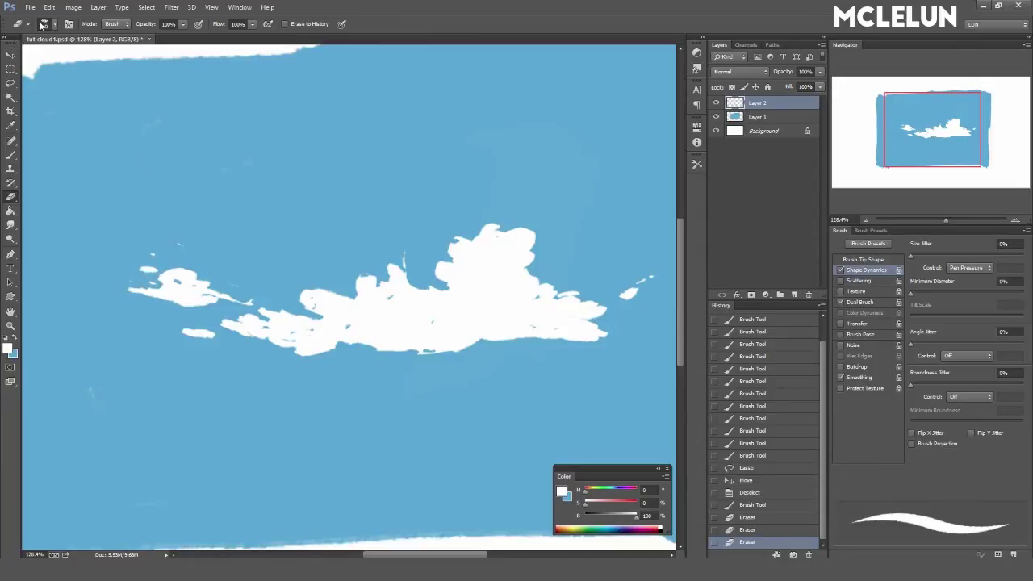
pyautogui.click(49, 7)
pyautogui.click(215, 338)
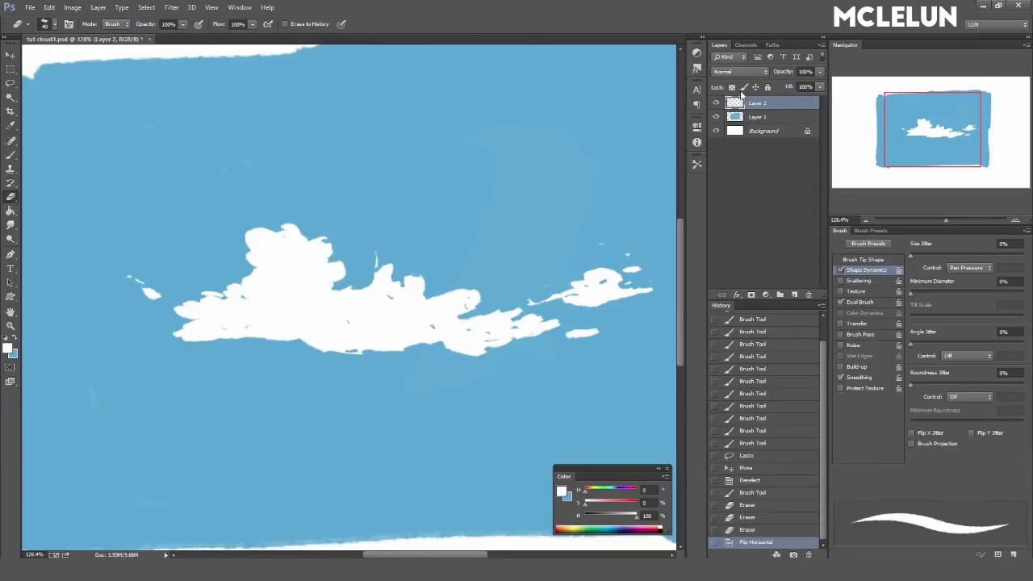
# - Reshape the mirrored cloud's bottom and top edges with brush and eraser
pyautogui.press('b')
pyautogui.moveTo(254, 347); pyautogui.dragTo(307, 355)
pyautogui.moveTo(226, 339); pyautogui.dragTo(319, 343)
pyautogui.press('e')
pyautogui.moveTo(451, 359)
pyautogui.mouseDown()
pyautogui.moveTo(516, 331)
pyautogui.moveTo(464, 315)
pyautogui.mouseUp()
pyautogui.press('b')
pyautogui.press('e')
pyautogui.press('b')
pyautogui.moveTo(387, 290)
pyautogui.mouseDown()
pyautogui.moveTo(363, 285)
pyautogui.moveTo(375, 279)
pyautogui.mouseUp()
pyautogui.press('e')
pyautogui.moveTo(375, 263); pyautogui.dragTo(380, 256)
pyautogui.press('b')
# - Extend the small right cloud, shift the cloud layer left, and trim its top
pyautogui.moveTo(549, 294)
pyautogui.mouseDown()
pyautogui.moveTo(637, 269)
pyautogui.moveTo(576, 261)
pyautogui.mouseUp()
pyautogui.press('v')
pyautogui.moveTo(517, 270)
pyautogui.mouseDown()
pyautogui.moveTo(461, 277)
pyautogui.moveTo(451, 305)
pyautogui.moveTo(468, 296)
pyautogui.moveTo(427, 277)
pyautogui.mouseUp()
pyautogui.press('e')
pyautogui.moveTo(476, 303)
pyautogui.mouseDown()
pyautogui.moveTo(473, 342)
pyautogui.moveTo(496, 313)
pyautogui.moveTo(480, 312)
pyautogui.moveTo(489, 288)
pyautogui.mouseUp()
pyautogui.press('e')
pyautogui.moveTo(299, 293); pyautogui.dragTo(356, 311)
# - Dab white into the cloud edges and paint a new small cloud on the right
pyautogui.press('b')
pyautogui.press('e')
pyautogui.press('b')
pyautogui.moveTo(267, 286); pyautogui.dragTo(206, 254)
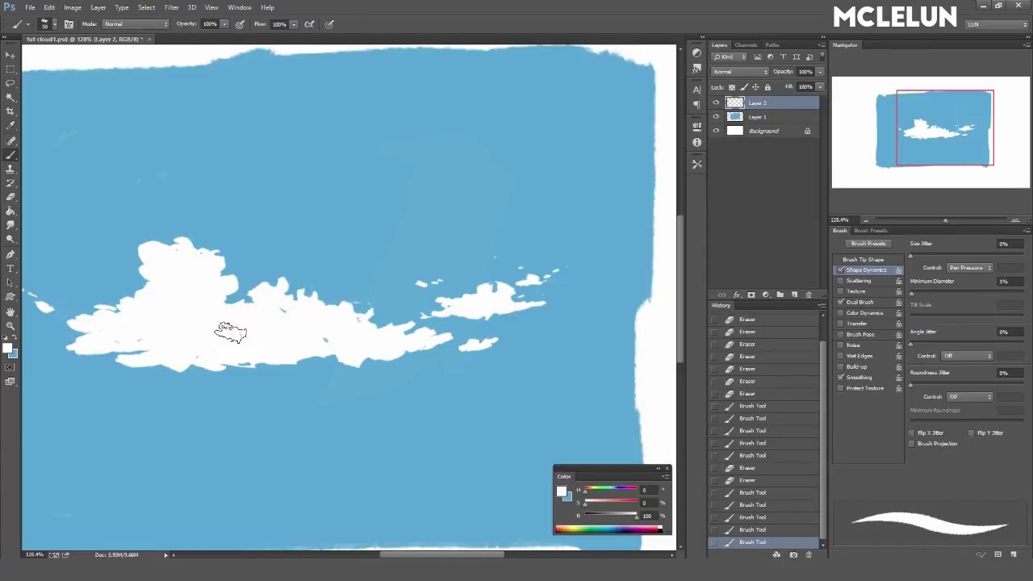
pyautogui.press('e')
pyautogui.click(509, 293)
pyautogui.press('b')
pyautogui.moveTo(553, 231)
pyautogui.mouseDown()
pyautogui.moveTo(526, 231)
pyautogui.moveTo(565, 224)
pyautogui.mouseUp()
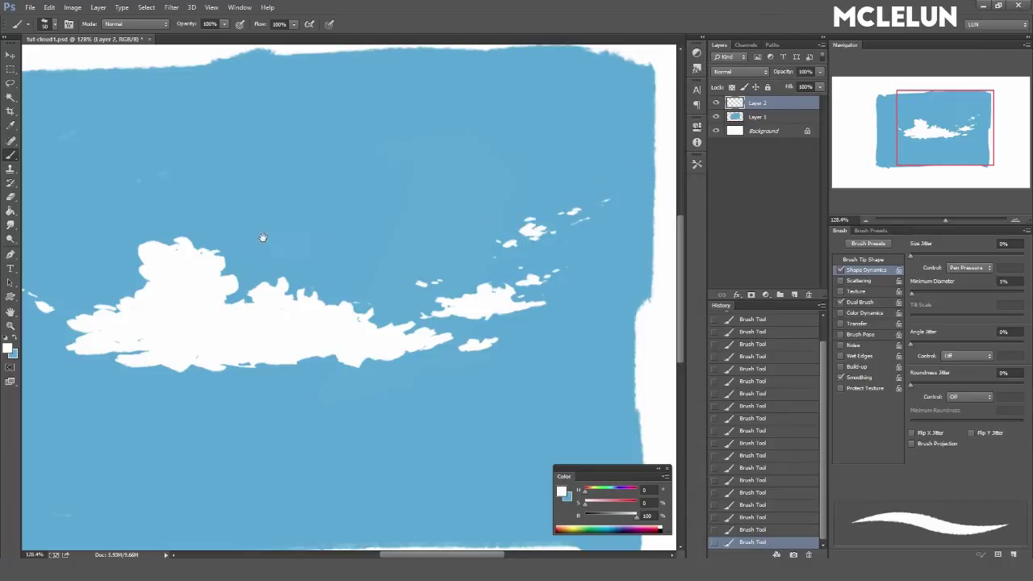
pyautogui.moveTo(262, 238); pyautogui.dragTo(423, 225)
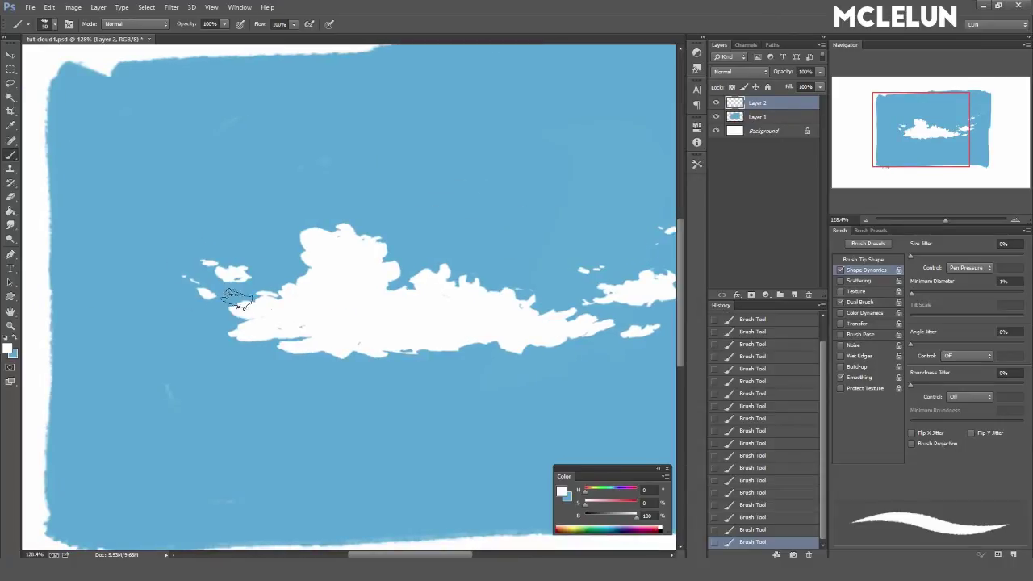
# - Extend the cloud's lower edge and build a wider small white cloud on the left
pyautogui.moveTo(281, 337)
pyautogui.mouseDown()
pyautogui.moveTo(369, 352)
pyautogui.moveTo(478, 342)
pyautogui.moveTo(414, 298)
pyautogui.mouseUp()
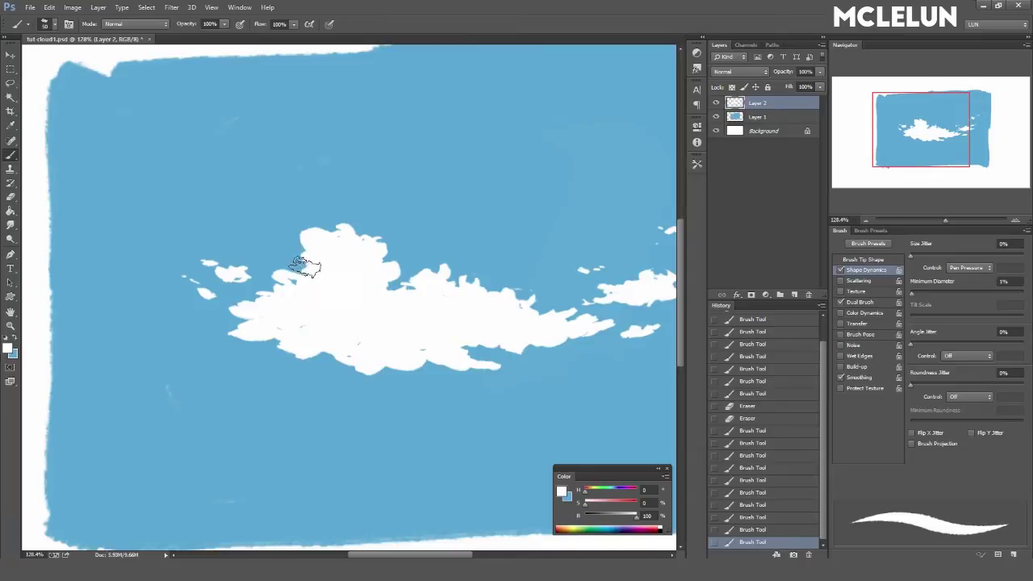
pyautogui.moveTo(126, 210); pyautogui.dragTo(144, 213)
pyautogui.moveTo(231, 270)
pyautogui.mouseDown()
pyautogui.moveTo(244, 266)
pyautogui.moveTo(215, 270)
pyautogui.moveTo(224, 256)
pyautogui.moveTo(138, 290)
pyautogui.moveTo(209, 294)
pyautogui.mouseUp()
pyautogui.press('e')
pyautogui.press('b')
pyautogui.moveTo(154, 224); pyautogui.dragTo(181, 232)
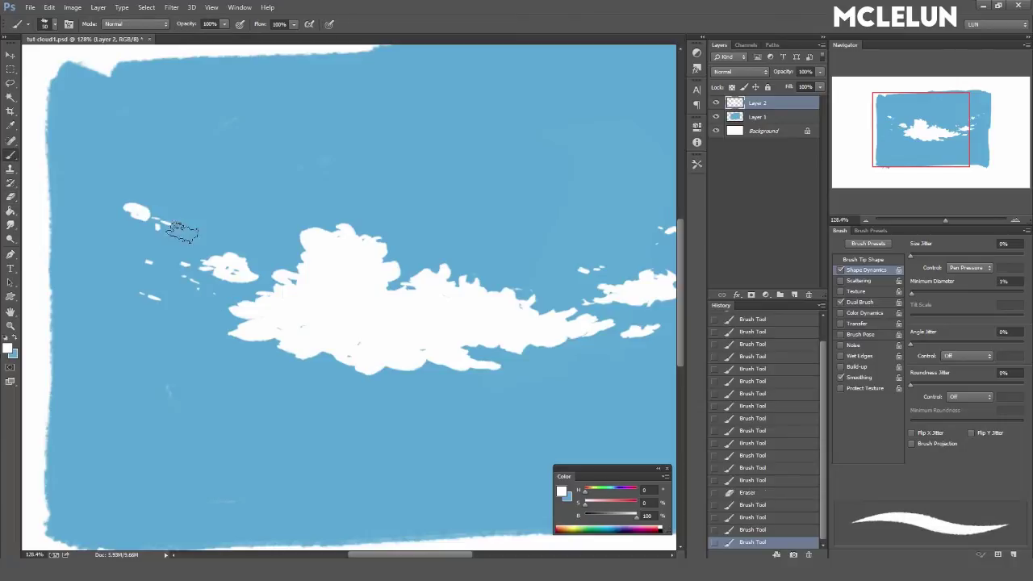
pyautogui.moveTo(234, 267); pyautogui.dragTo(192, 264)
pyautogui.moveTo(146, 213); pyautogui.dragTo(158, 216)
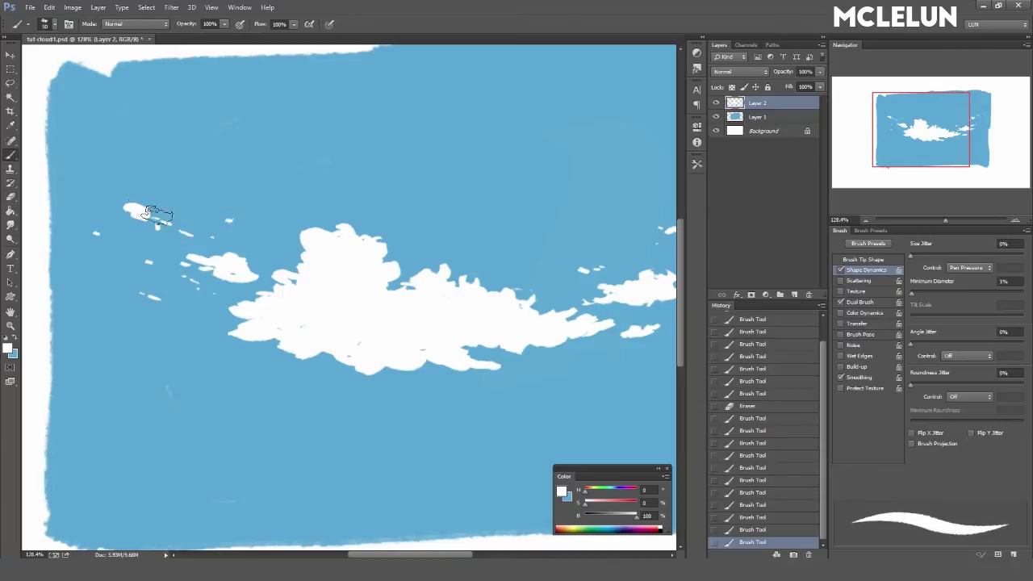
pyautogui.moveTo(298, 268); pyautogui.dragTo(468, 349)
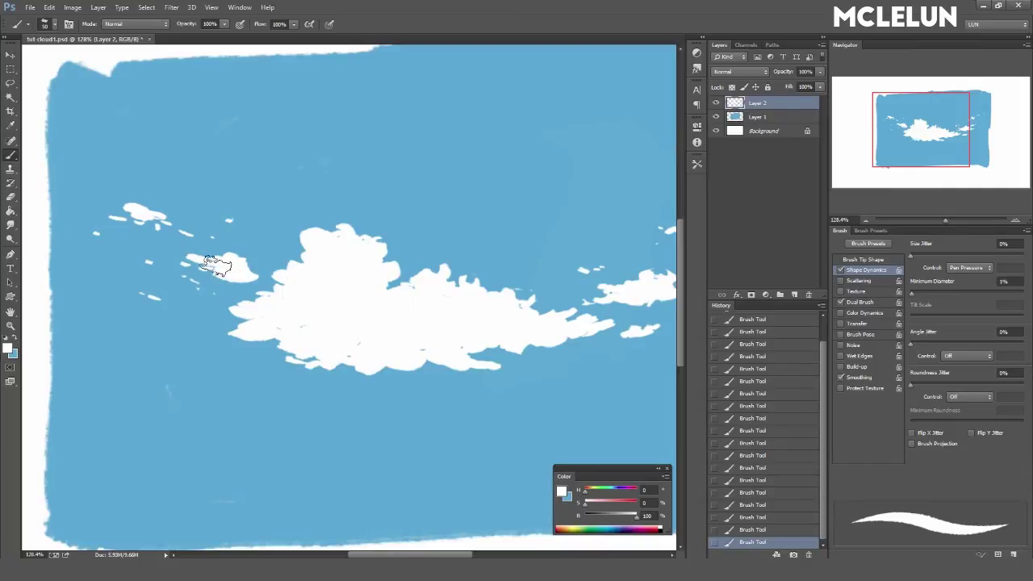
# - Save the painting, then flip the clouds horizontally
pyautogui.hotkey('ctrl', 's')
pyautogui.click(658, 170)
pyautogui.click(50, 8)
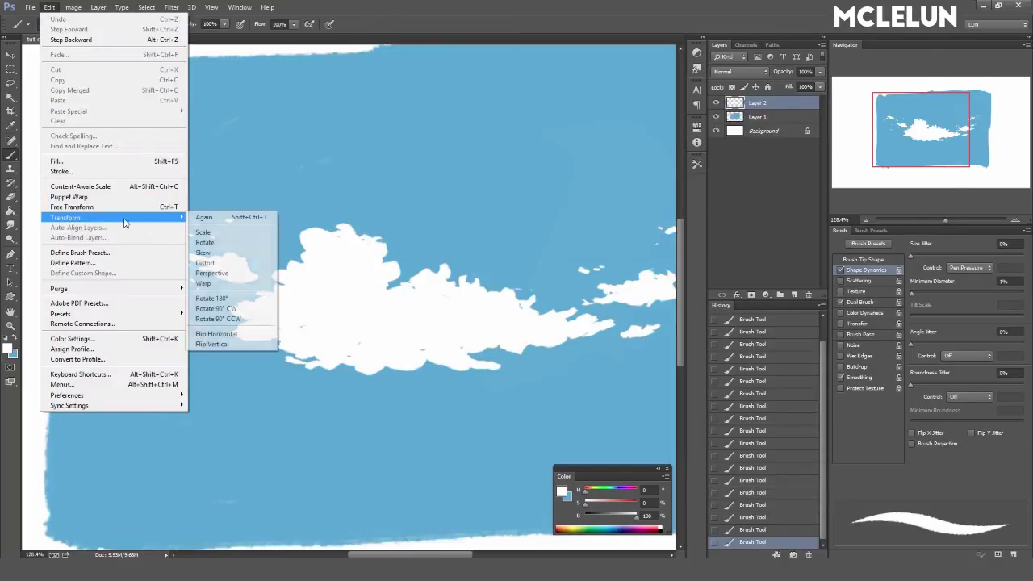
pyautogui.click(218, 335)
# - Tidy the flipped clouds' edges, trimming the right edge and whitening the bottom
pyautogui.press('e')
pyautogui.moveTo(379, 270); pyautogui.dragTo(323, 287)
pyautogui.press('b')
pyautogui.press('e')
pyautogui.moveTo(520, 255); pyautogui.dragTo(521, 278)
pyautogui.press('b')
pyautogui.moveTo(504, 339); pyautogui.dragTo(486, 350)
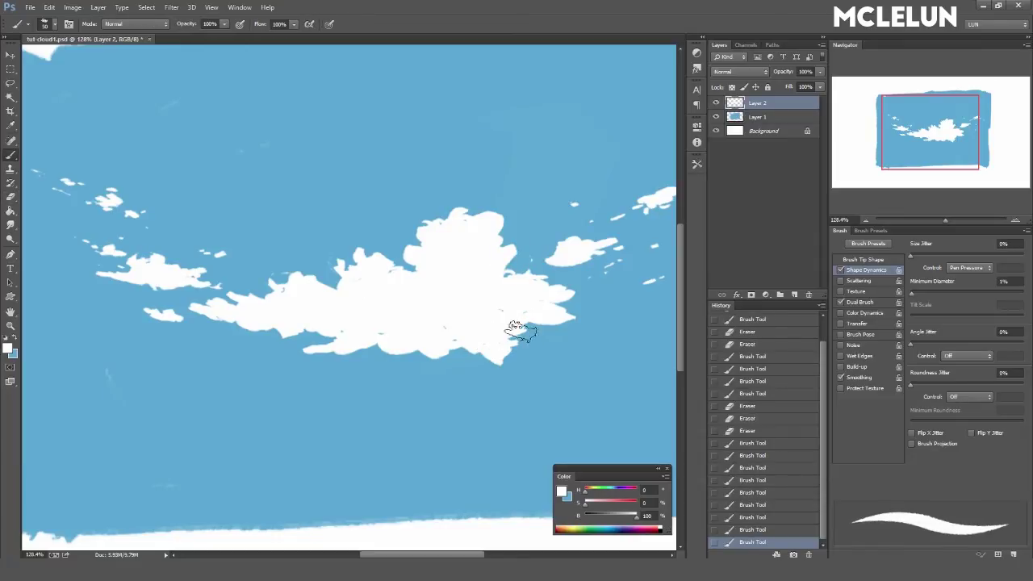
# - Sample the sky blue from the canvas as the painting colour
pyautogui.moveTo(662, 204); pyautogui.dragTo(606, 185)
pyautogui.moveTo(395, 188)
pyautogui.mouseDown()
pyautogui.moveTo(387, 171)
pyautogui.moveTo(469, 135)
pyautogui.mouseUp()
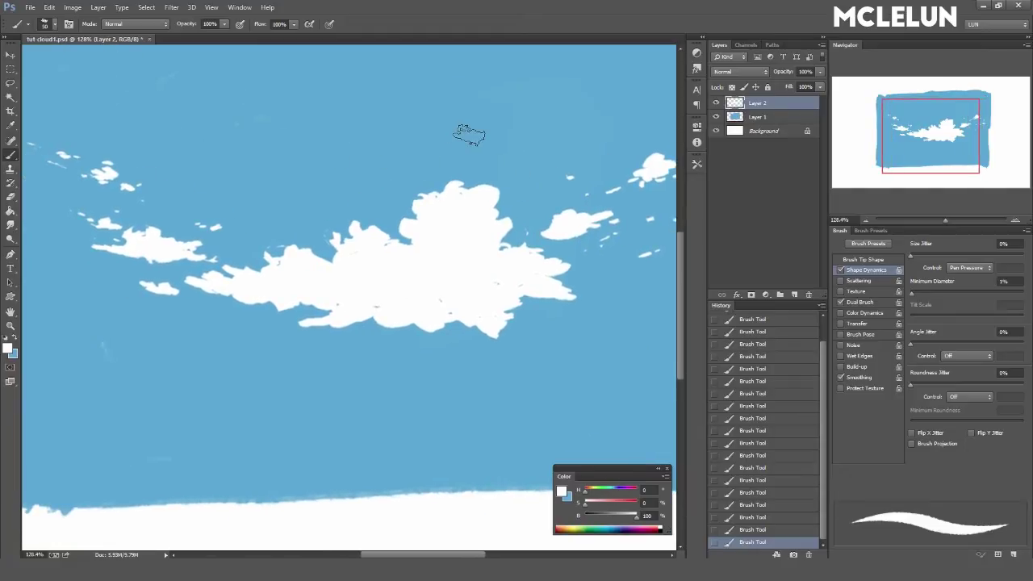
pyautogui.keyDown('alt'); pyautogui.click(339, 326); pyautogui.keyUp('alt')
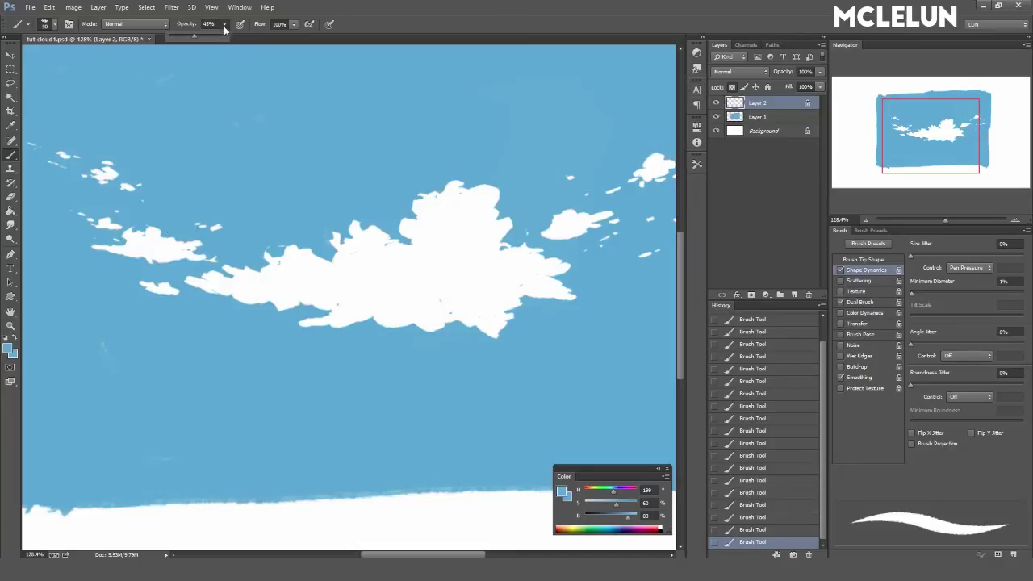
# - Shade the undersides of the main and small left clouds in translucent pale blue
pyautogui.moveTo(436, 279)
pyautogui.mouseDown()
pyautogui.moveTo(547, 265)
pyautogui.moveTo(406, 321)
pyautogui.moveTo(358, 300)
pyautogui.moveTo(204, 291)
pyautogui.mouseUp()
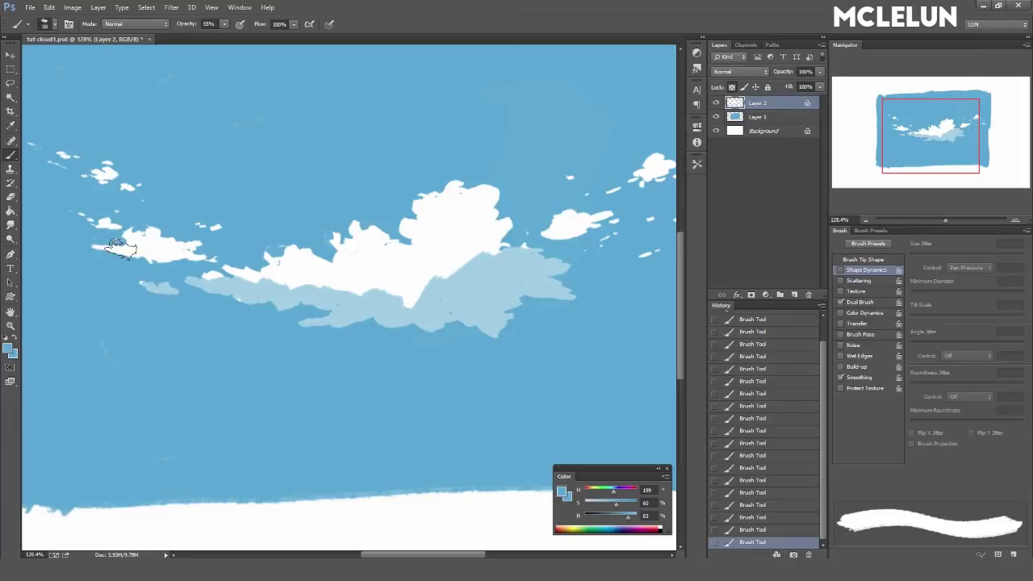
pyautogui.moveTo(119, 248); pyautogui.dragTo(184, 262)
pyautogui.hscroll(2, 595, 179)
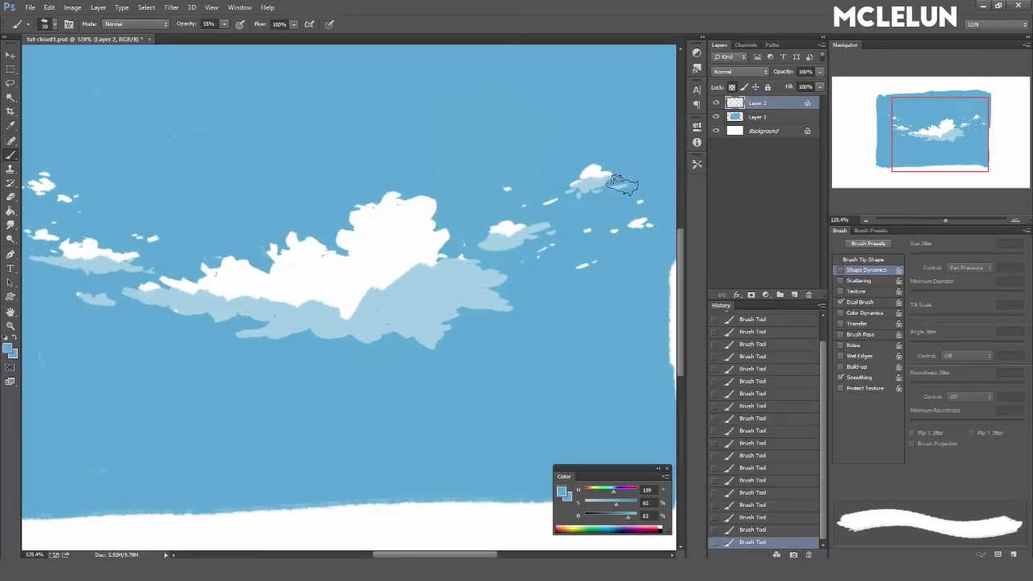
pyautogui.hscroll(-5, 218, 233)
# - Paint white highlights on the cloud tops, then smudge the middle shading softly
pyautogui.moveTo(589, 236)
pyautogui.mouseDown()
pyautogui.moveTo(519, 224)
pyautogui.moveTo(460, 284)
pyautogui.moveTo(313, 274)
pyautogui.mouseUp()
pyautogui.keyDown('alt'); pyautogui.click(526, 233); pyautogui.keyUp('alt')
pyautogui.moveTo(597, 221); pyautogui.dragTo(641, 206)
pyautogui.moveTo(945, 219); pyautogui.dragTo(952, 219)
pyautogui.moveTo(533, 242); pyautogui.dragTo(534, 257)
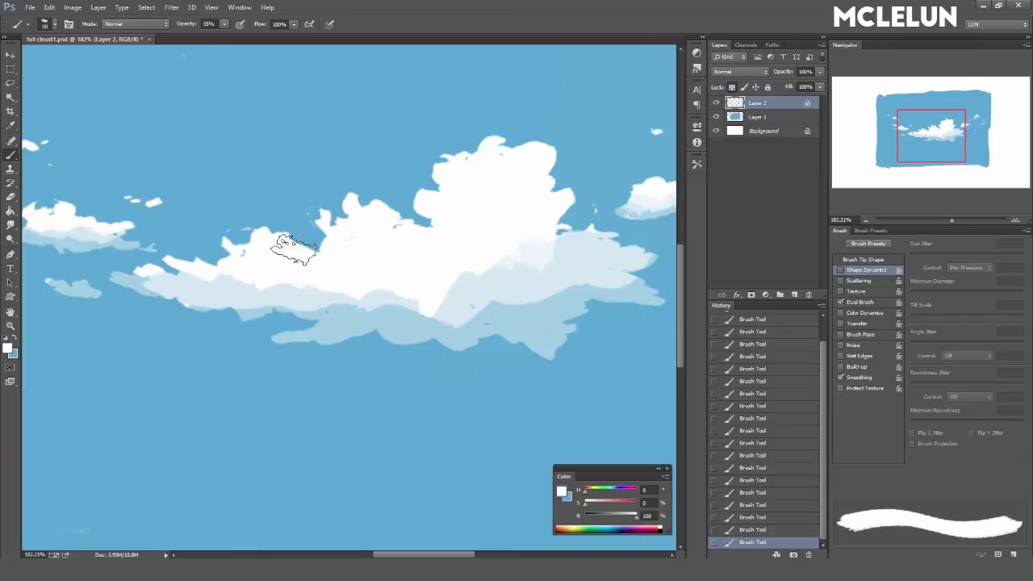
pyautogui.click(10, 226)
pyautogui.moveTo(524, 218)
pyautogui.mouseDown()
pyautogui.moveTo(535, 293)
pyautogui.moveTo(323, 300)
pyautogui.moveTo(419, 282)
pyautogui.moveTo(200, 279)
pyautogui.mouseUp()
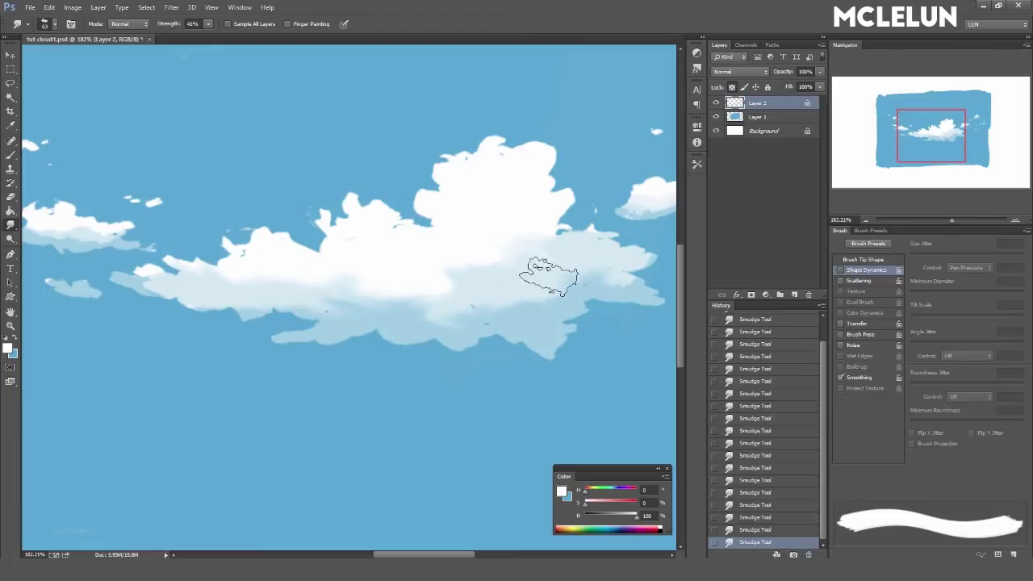
# - Pan across the clouds, compare with Layer 2 hidden, and shrink the Smudge brush
pyautogui.hscroll(3, 557, 211)
pyautogui.hscroll(2, 565, 154)
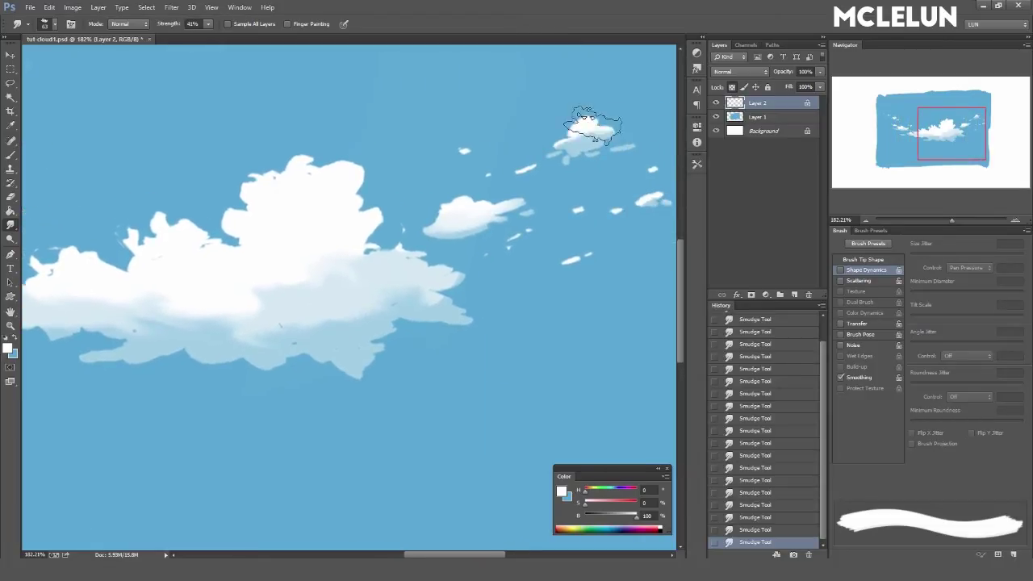
pyautogui.moveTo(913, 114); pyautogui.dragTo(890, 118)
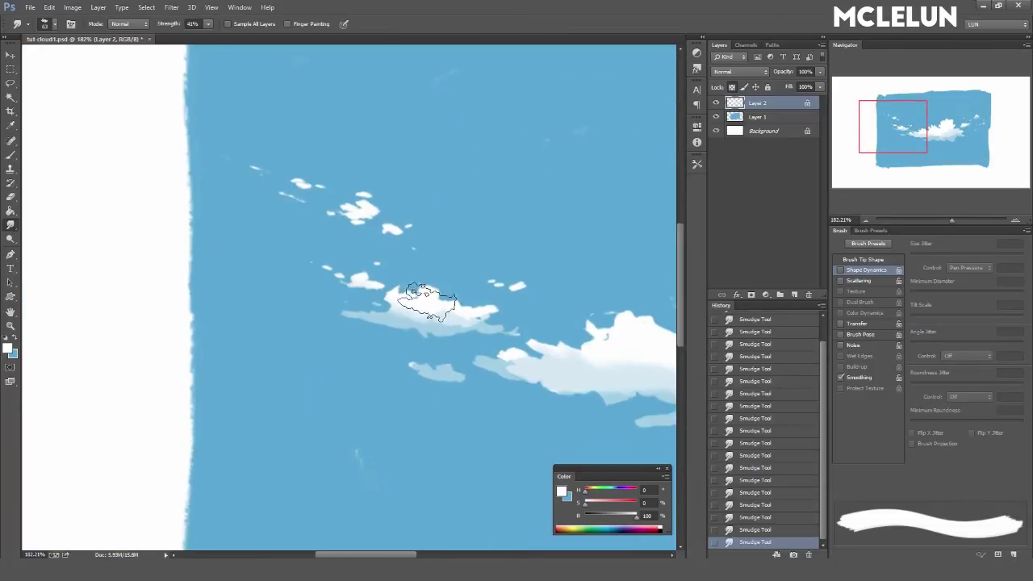
pyautogui.moveTo(500, 307); pyautogui.dragTo(379, 210)
pyautogui.hscroll(3, 546, 277)
pyautogui.hscroll(2, 576, 219)
pyautogui.press('b')
pyautogui.press('r')
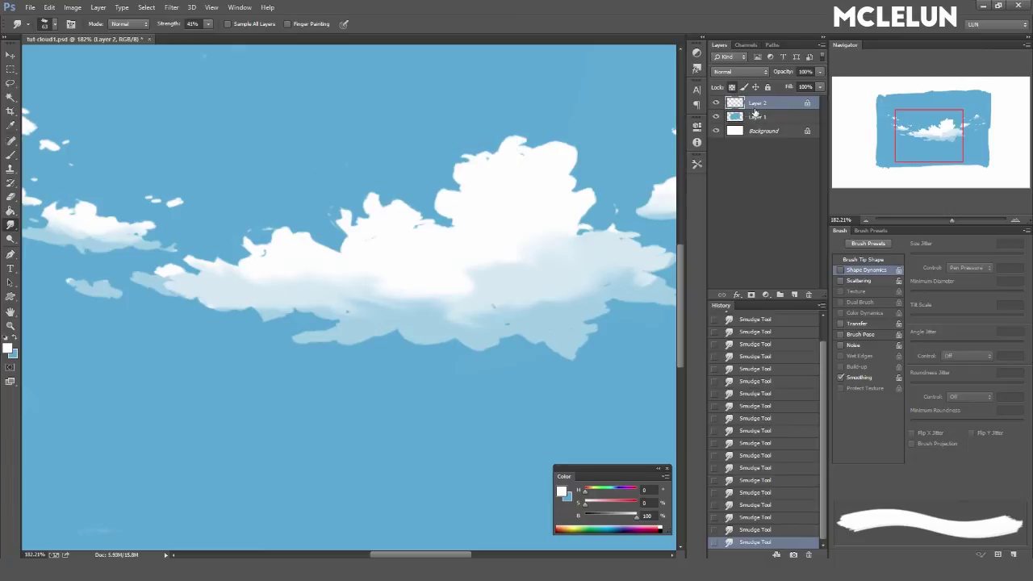
pyautogui.click(717, 103)
pyautogui.click(717, 103)
pyautogui.moveTo(565, 113); pyautogui.dragTo(479, 155)
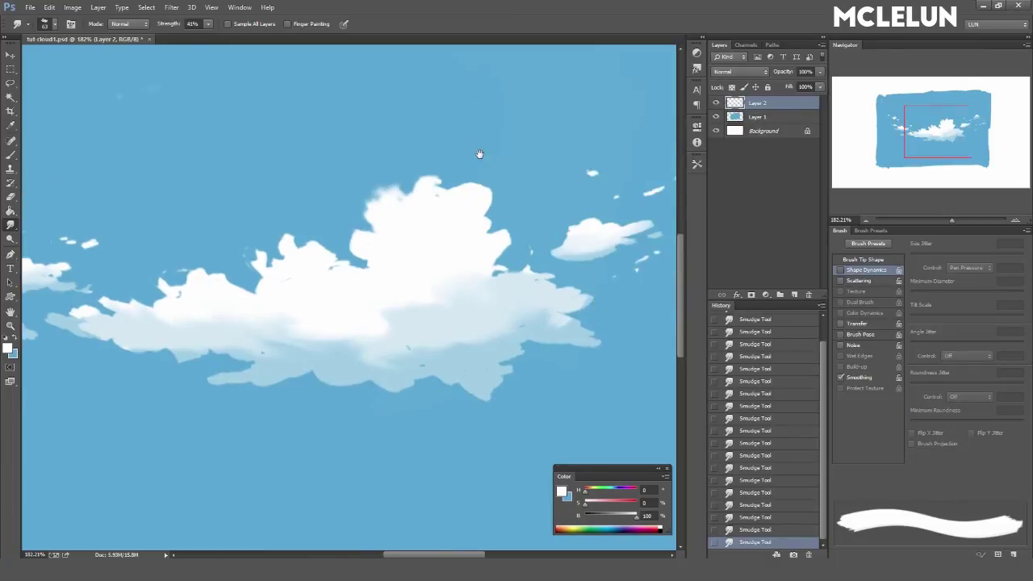
pyautogui.moveTo(535, 177); pyautogui.dragTo(440, 201)
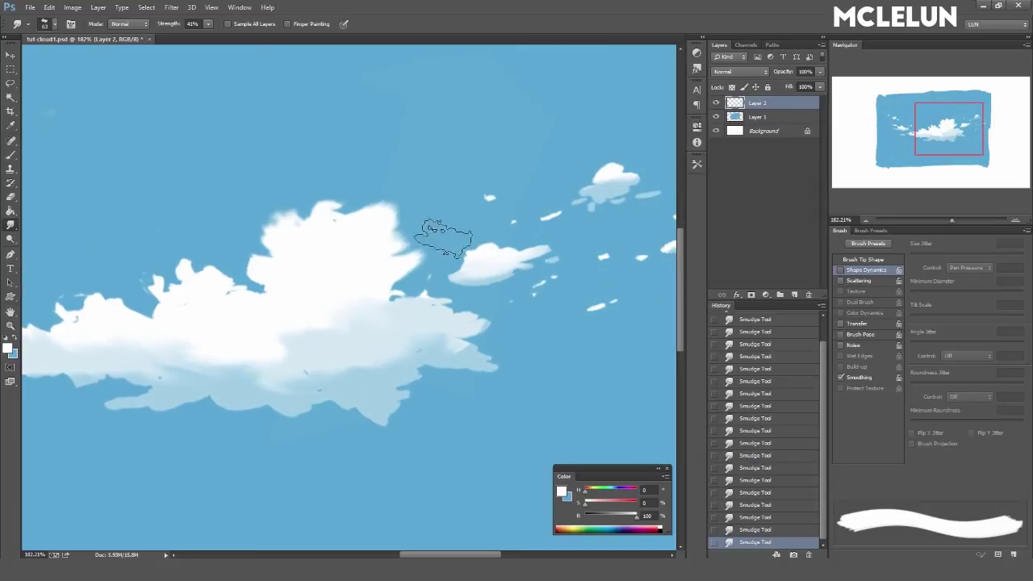
pyautogui.moveTo(614, 139); pyautogui.dragTo(546, 177)
pyautogui.press('[')
pyautogui.press('[')
pyautogui.press('[')
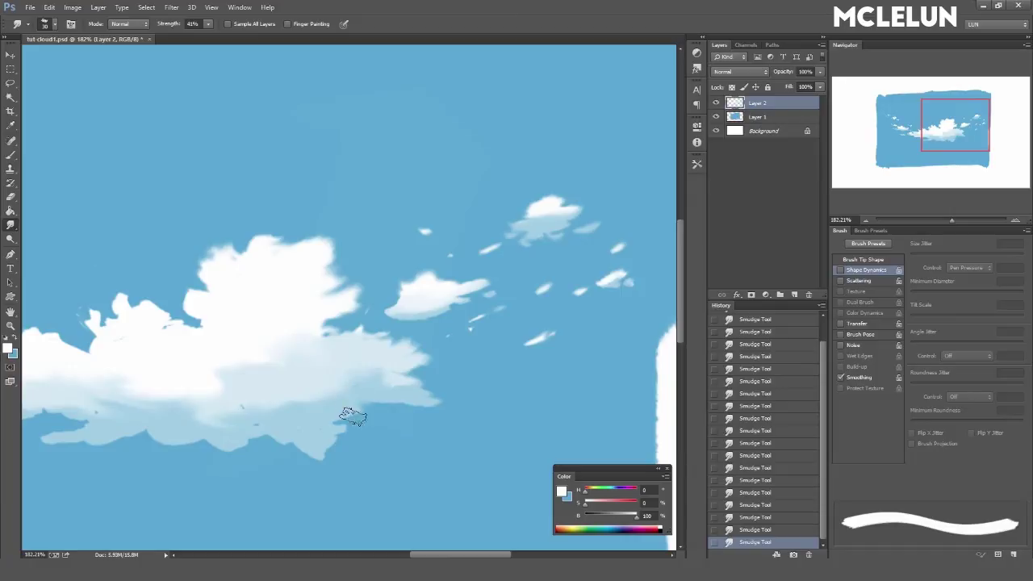
# - Smudge the stray white blob, the big cloud's left edge and the upper-left small clouds into the sky
pyautogui.hscroll(-3, 353, 416)
pyautogui.hscroll(-3, 379, 288)
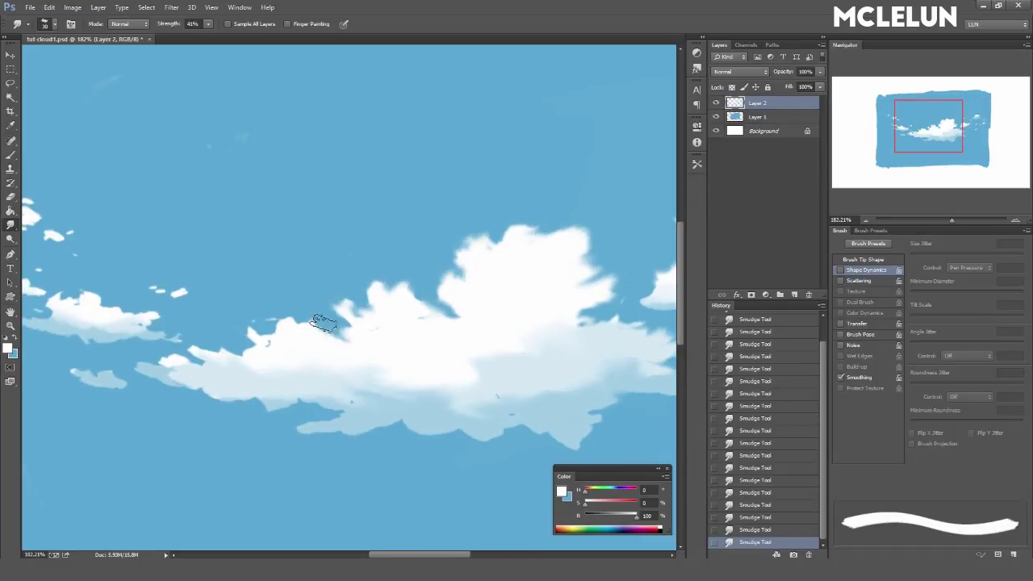
pyautogui.hscroll(-3, 246, 323)
pyautogui.scroll(-1, 284, 328)
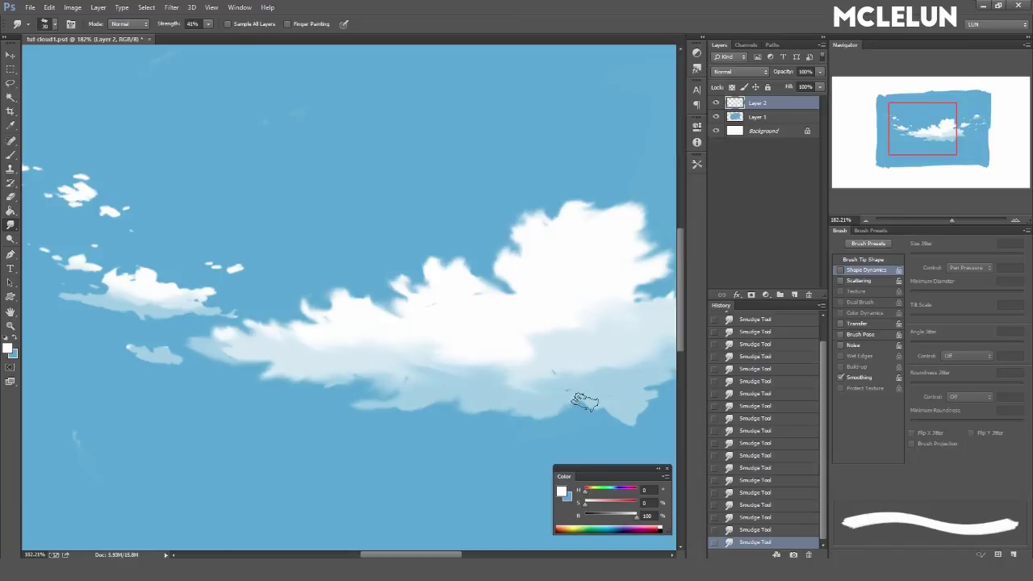
pyautogui.hscroll(3, 584, 402)
pyautogui.scroll(-1, 586, 407)
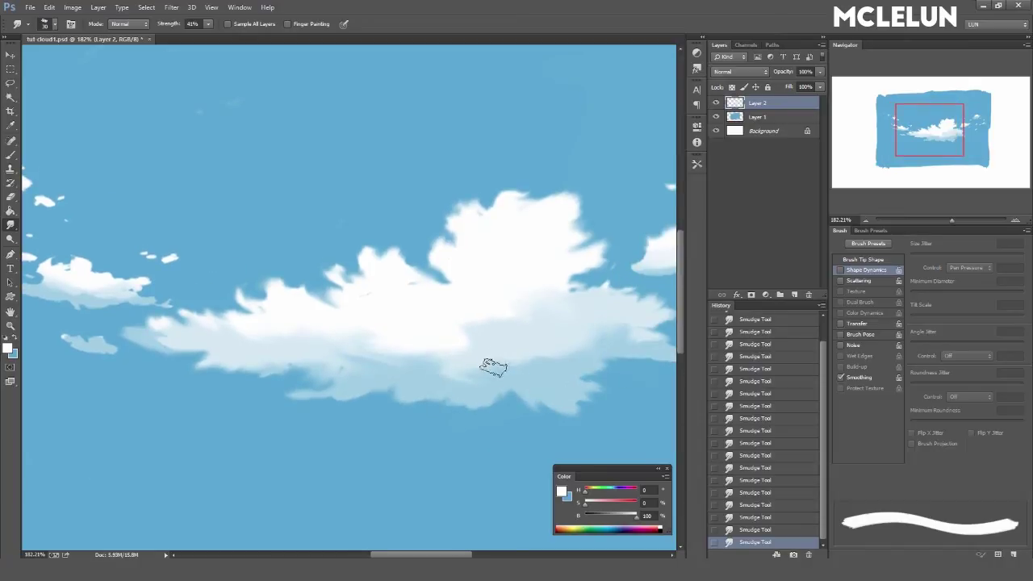
pyautogui.hscroll(-5, 516, 339)
pyautogui.moveTo(375, 282); pyautogui.dragTo(326, 307)
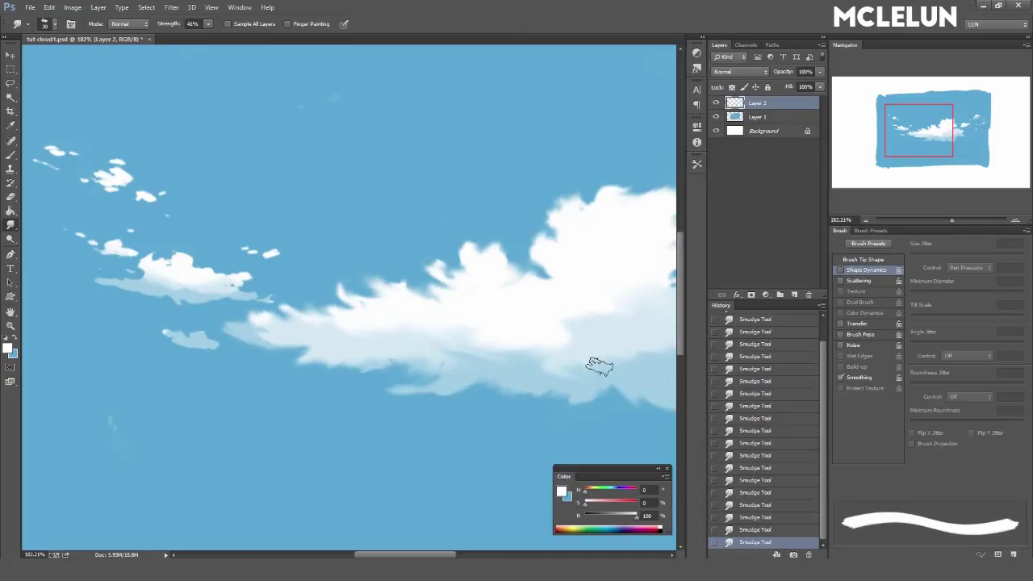
pyautogui.hscroll(-4, 403, 322)
pyautogui.moveTo(275, 282); pyautogui.dragTo(233, 284)
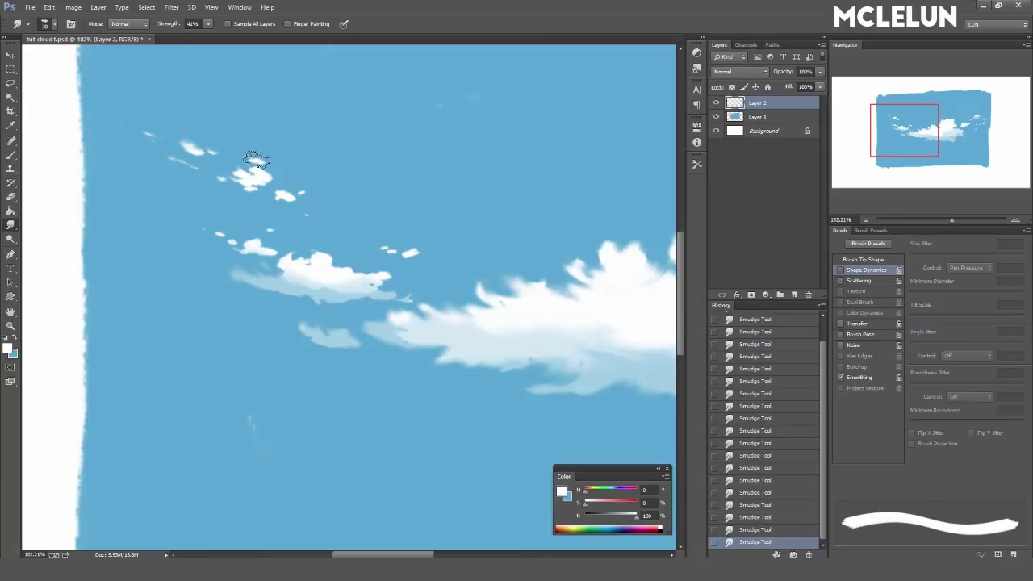
pyautogui.moveTo(298, 256); pyautogui.dragTo(416, 298)
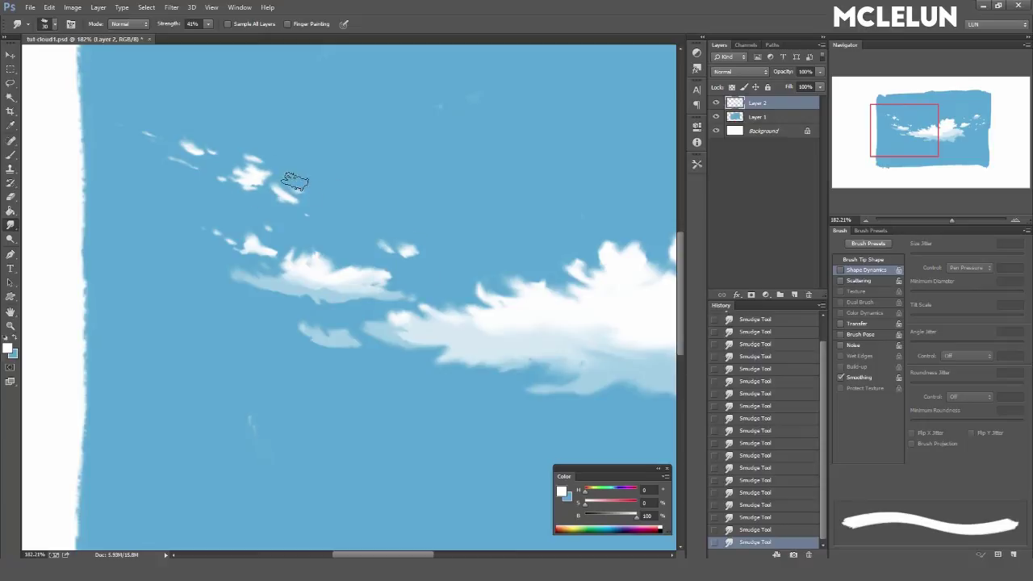
pyautogui.moveTo(318, 204)
pyautogui.mouseDown()
pyautogui.moveTo(299, 192)
pyautogui.moveTo(271, 249)
pyautogui.mouseUp()
pyautogui.hscroll(5, 514, 142)
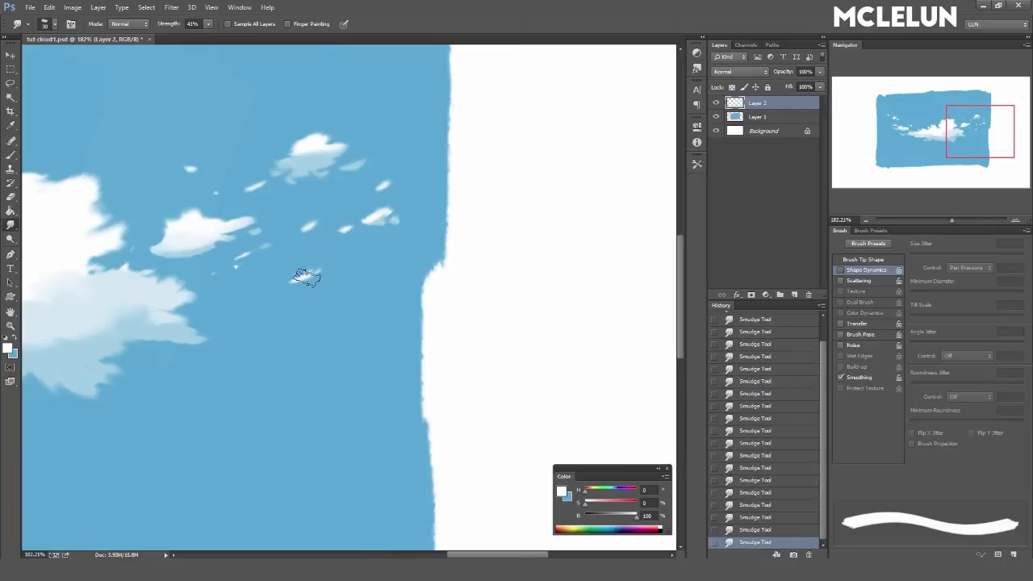
pyautogui.hscroll(-5, 234, 240)
# - Paint sampled pale blue shading along the cloud's lower left and smudge it in
pyautogui.press('b')
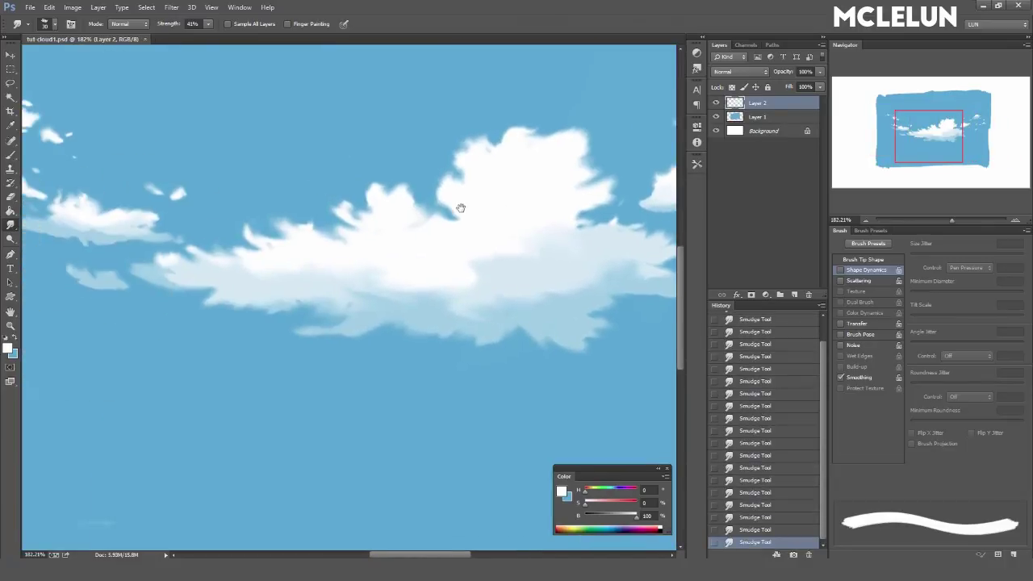
pyautogui.keyDown('alt'); pyautogui.click(373, 304); pyautogui.keyUp('alt')
pyautogui.moveTo(373, 303)
pyautogui.mouseDown()
pyautogui.moveTo(322, 282)
pyautogui.moveTo(249, 272)
pyautogui.mouseUp()
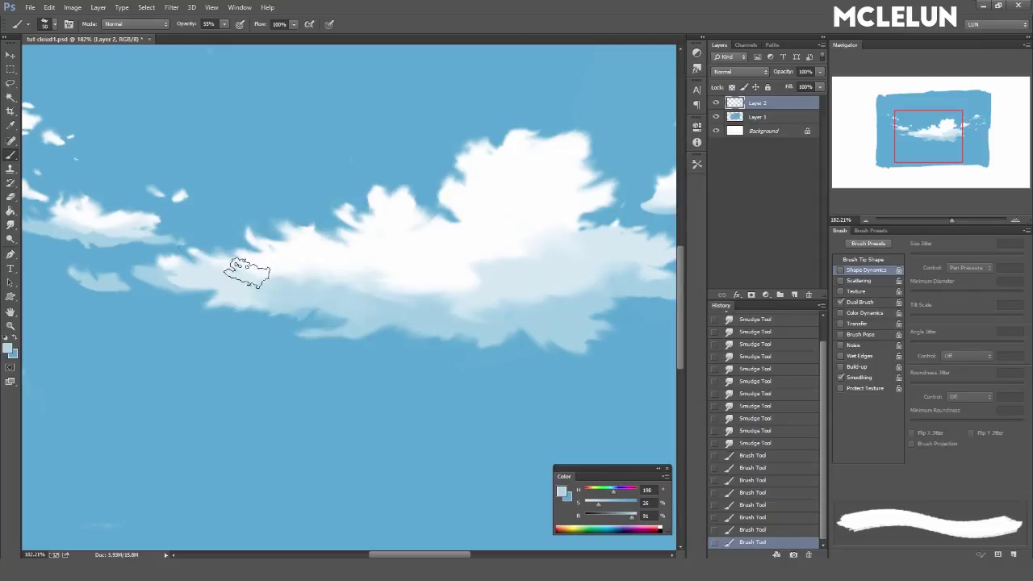
pyautogui.hscroll(-1, 333, 255)
pyautogui.press('[')
pyautogui.press('[')
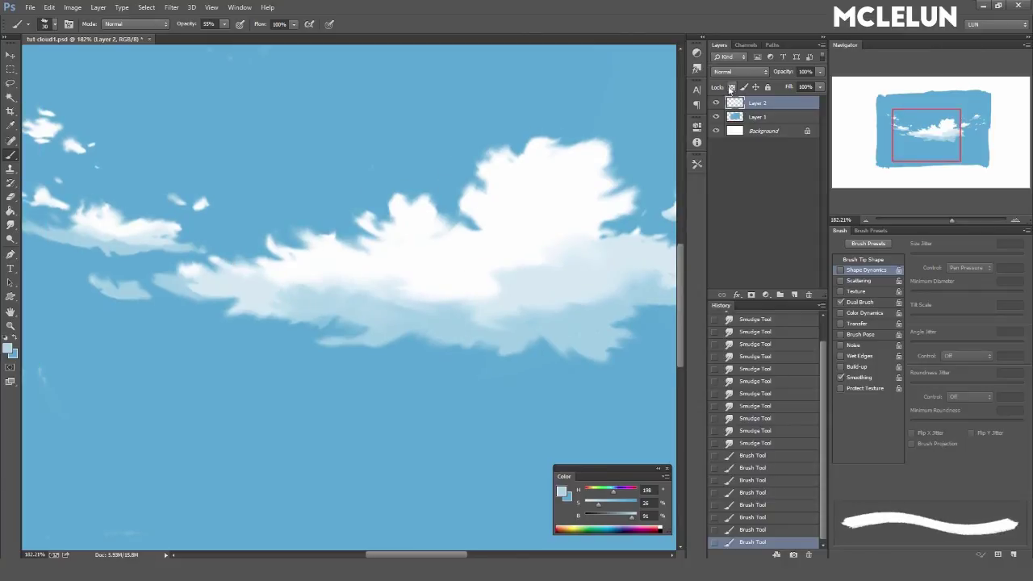
pyautogui.moveTo(234, 327)
pyautogui.mouseDown()
pyautogui.moveTo(269, 300)
pyautogui.moveTo(218, 295)
pyautogui.moveTo(342, 279)
pyautogui.moveTo(237, 284)
pyautogui.mouseUp()
pyautogui.press('r')
pyautogui.moveTo(237, 284); pyautogui.dragTo(342, 291)
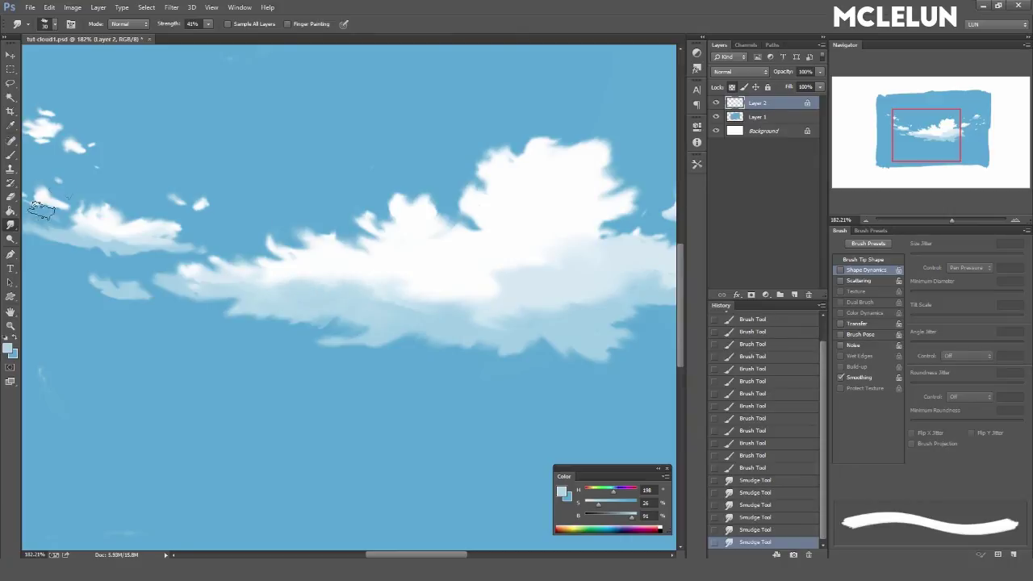
# - Paint darker blue on the cloud's right underside at 75% opacity, then set opacity to 73%
pyautogui.press('b')
pyautogui.press('7')
pyautogui.press('5')
pyautogui.moveTo(584, 307); pyautogui.dragTo(479, 316)
pyautogui.moveTo(557, 295)
pyautogui.mouseDown()
pyautogui.moveTo(647, 286)
pyautogui.moveTo(609, 293)
pyautogui.moveTo(554, 237)
pyautogui.moveTo(544, 258)
pyautogui.moveTo(613, 203)
pyautogui.moveTo(498, 249)
pyautogui.mouseUp()
pyautogui.press('4')
pyautogui.press('4')
pyautogui.keyDown('alt'); pyautogui.click(588, 227); pyautogui.keyUp('alt')
pyautogui.keyDown('alt'); pyautogui.click(498, 249); pyautogui.keyUp('alt')
pyautogui.click(225, 24)
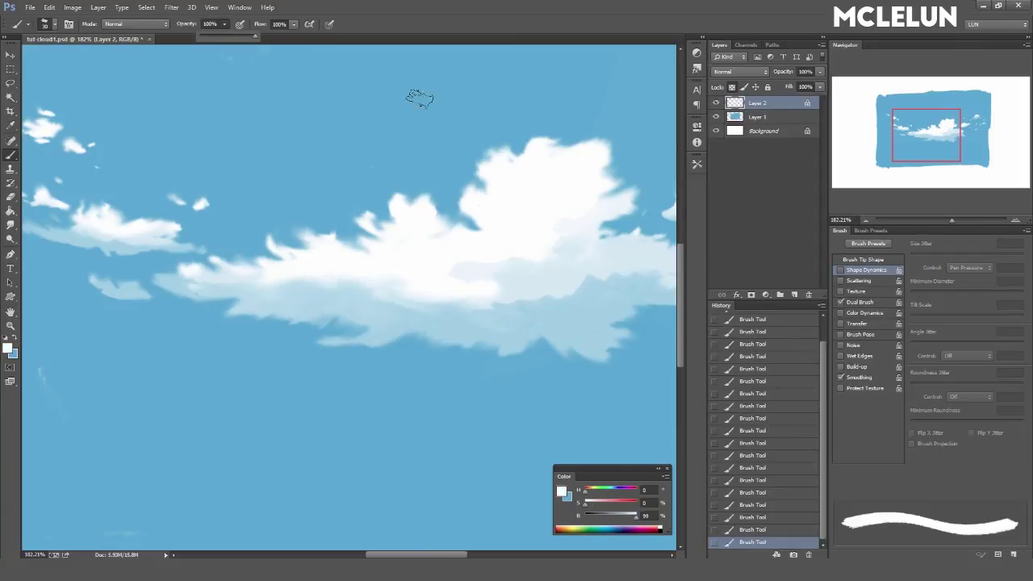
pyautogui.moveTo(419, 97); pyautogui.dragTo(320, 147)
pyautogui.moveTo(205, 34); pyautogui.dragTo(206, 34)
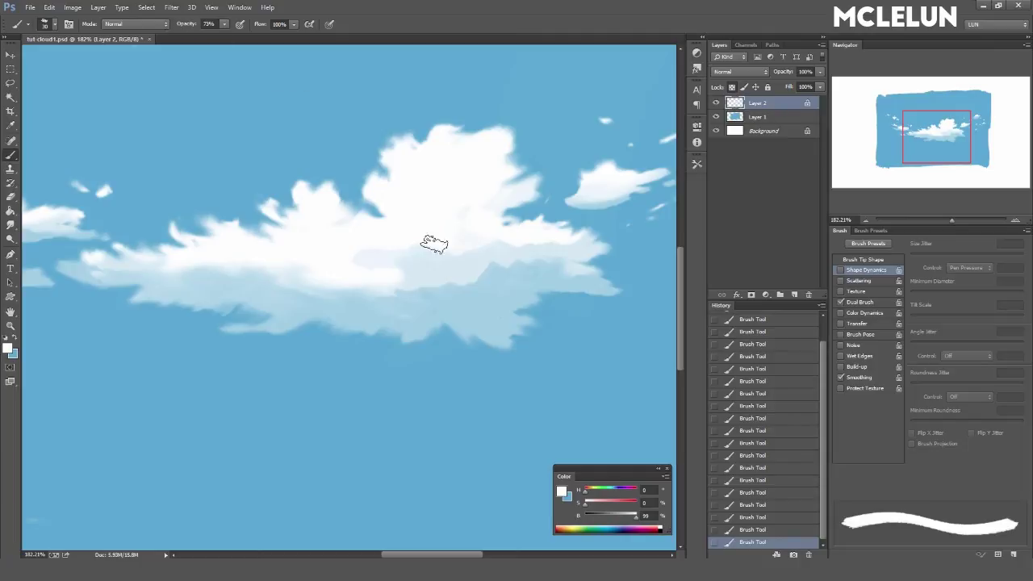
# - Brighten the lower cloud with sampled white, smudge its lower edge smooth, and zoom out
pyautogui.keyDown('alt'); pyautogui.click(601, 200); pyautogui.keyUp('alt')
pyautogui.keyDown('alt'); pyautogui.click(613, 178); pyautogui.keyUp('alt')
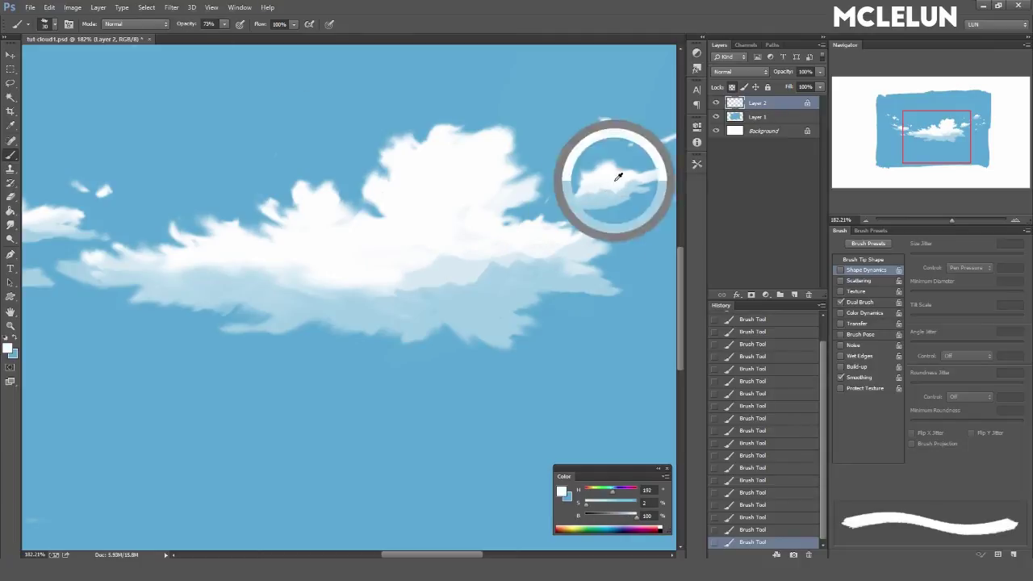
pyautogui.keyDown('alt'); pyautogui.click(427, 266); pyautogui.keyUp('alt')
pyautogui.moveTo(365, 284); pyautogui.dragTo(261, 270)
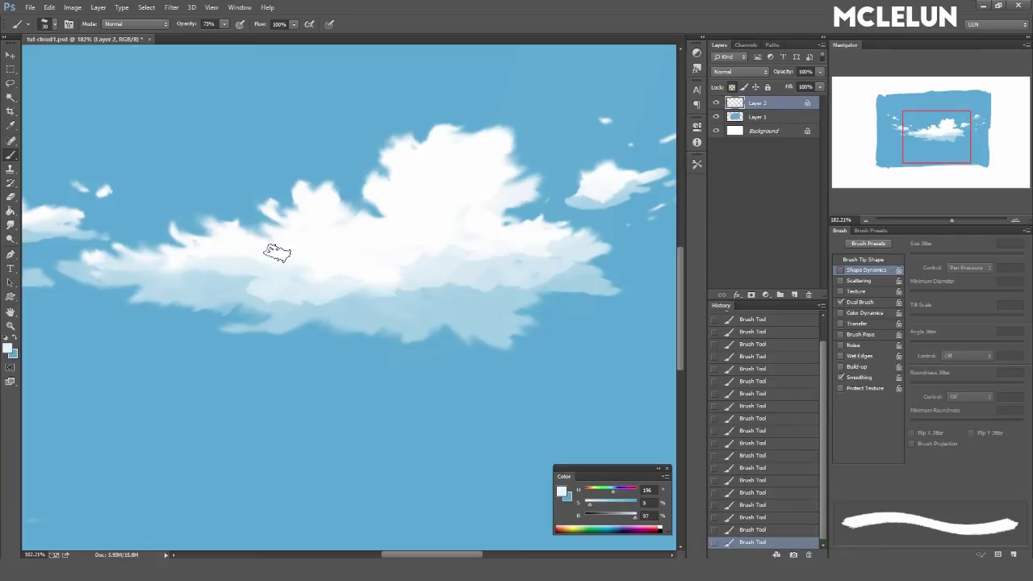
pyautogui.keyDown('alt'); pyautogui.click(369, 270); pyautogui.keyUp('alt')
pyautogui.moveTo(371, 299)
pyautogui.mouseDown()
pyautogui.moveTo(429, 289)
pyautogui.moveTo(387, 274)
pyautogui.mouseUp()
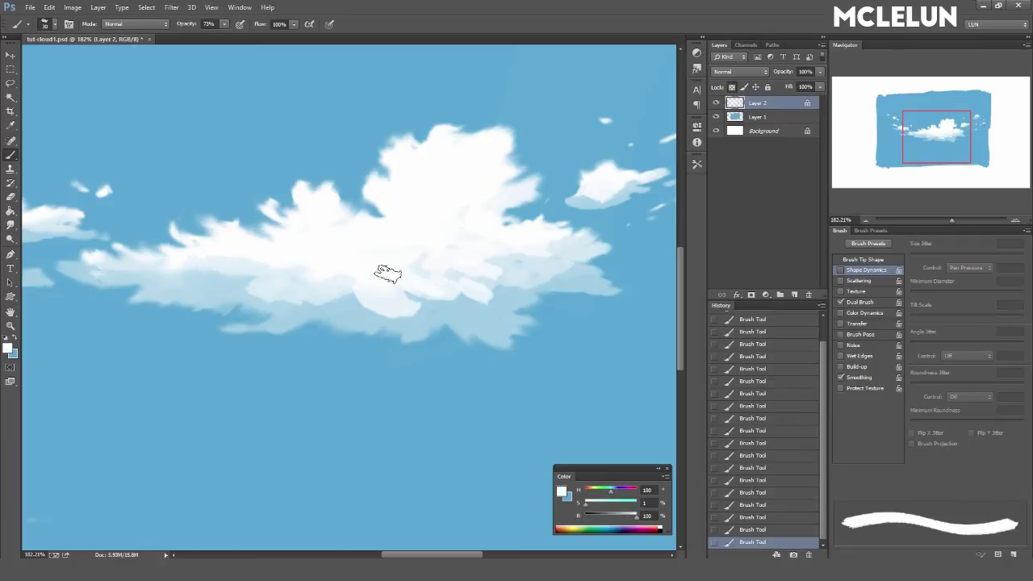
pyautogui.click(11, 224)
pyautogui.moveTo(219, 261)
pyautogui.mouseDown()
pyautogui.moveTo(230, 254)
pyautogui.moveTo(247, 295)
pyautogui.moveTo(358, 307)
pyautogui.moveTo(449, 302)
pyautogui.moveTo(489, 272)
pyautogui.moveTo(533, 270)
pyautogui.moveTo(419, 277)
pyautogui.mouseUp()
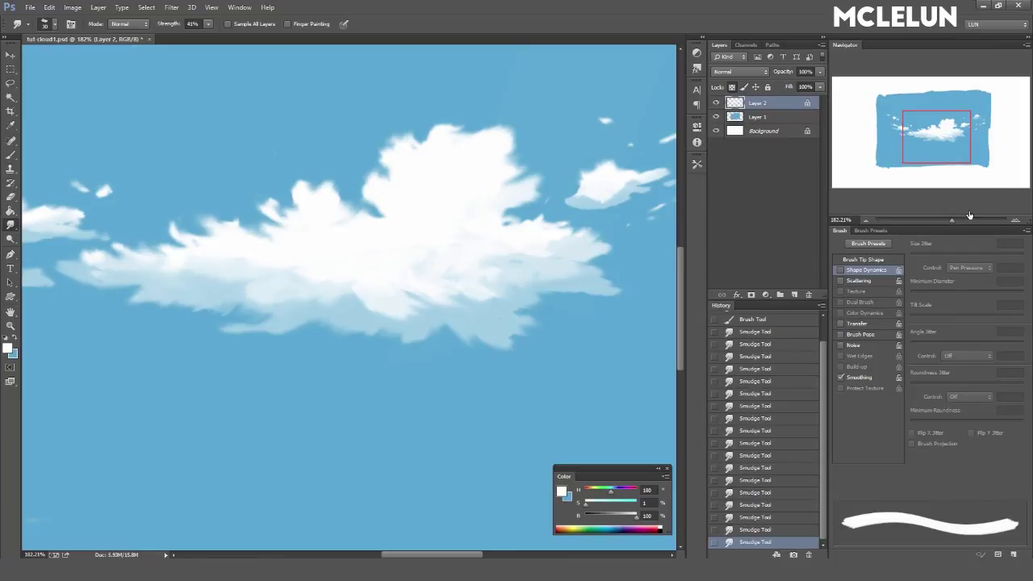
pyautogui.moveTo(951, 220); pyautogui.dragTo(936, 217)
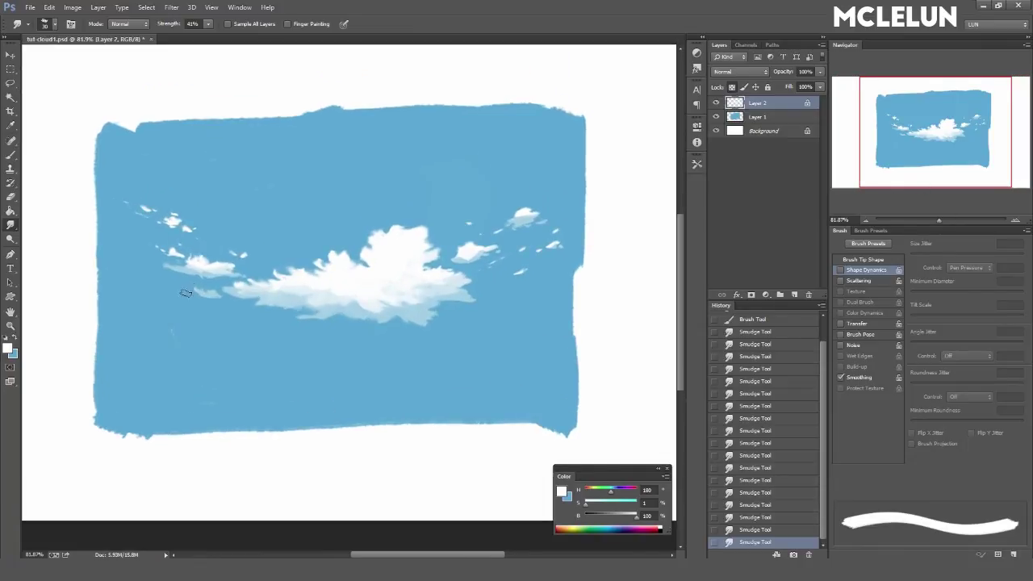
# - Zoom back in to 182% and paint bluish shading down the cloud's right side
pyautogui.moveTo(938, 220); pyautogui.dragTo(953, 220)
pyautogui.press('b')
pyautogui.moveTo(523, 162)
pyautogui.mouseDown()
pyautogui.moveTo(530, 157)
pyautogui.moveTo(509, 228)
pyautogui.moveTo(516, 244)
pyautogui.moveTo(502, 265)
pyautogui.moveTo(544, 247)
pyautogui.moveTo(459, 288)
pyautogui.moveTo(468, 283)
pyautogui.moveTo(406, 226)
pyautogui.moveTo(424, 270)
pyautogui.moveTo(473, 313)
pyautogui.mouseUp()
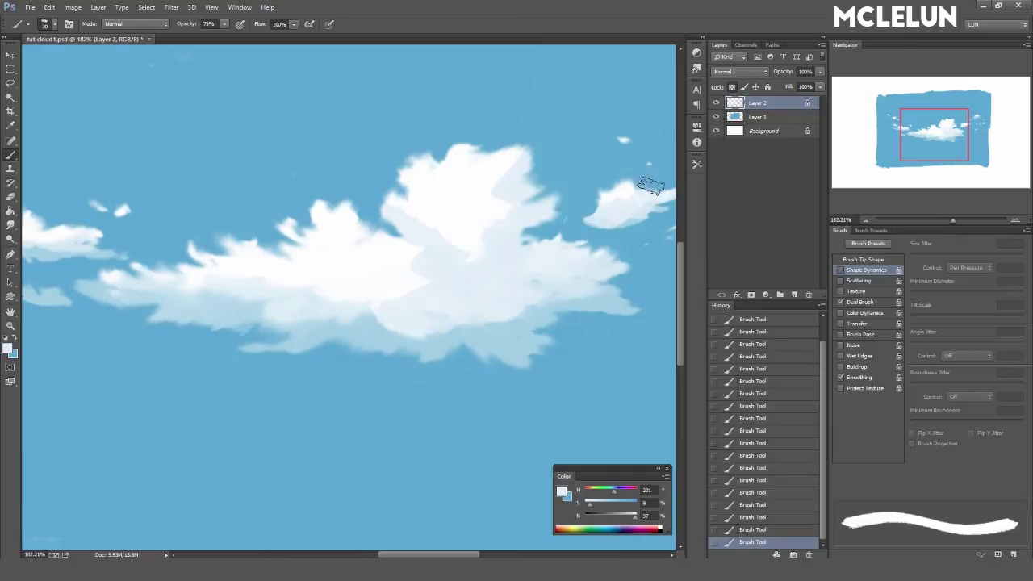
pyautogui.moveTo(108, 225); pyautogui.dragTo(258, 224)
pyautogui.moveTo(543, 328); pyautogui.dragTo(482, 289)
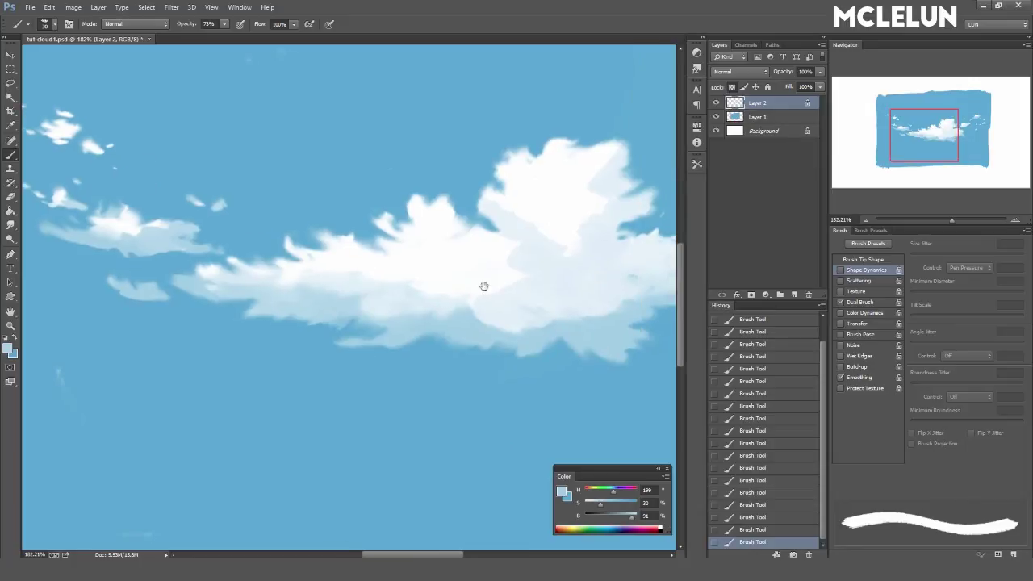
# - Sample white and light blue, smudge the cloud's lower edges into streaks, and zoom to 100%
pyautogui.keyDown('alt'); pyautogui.click(524, 289); pyautogui.keyUp('alt')
pyautogui.keyDown('alt'); pyautogui.click(421, 297); pyautogui.keyUp('alt')
pyautogui.moveTo(545, 262); pyautogui.dragTo(421, 274)
pyautogui.keyDown('alt'); pyautogui.click(437, 227); pyautogui.keyUp('alt')
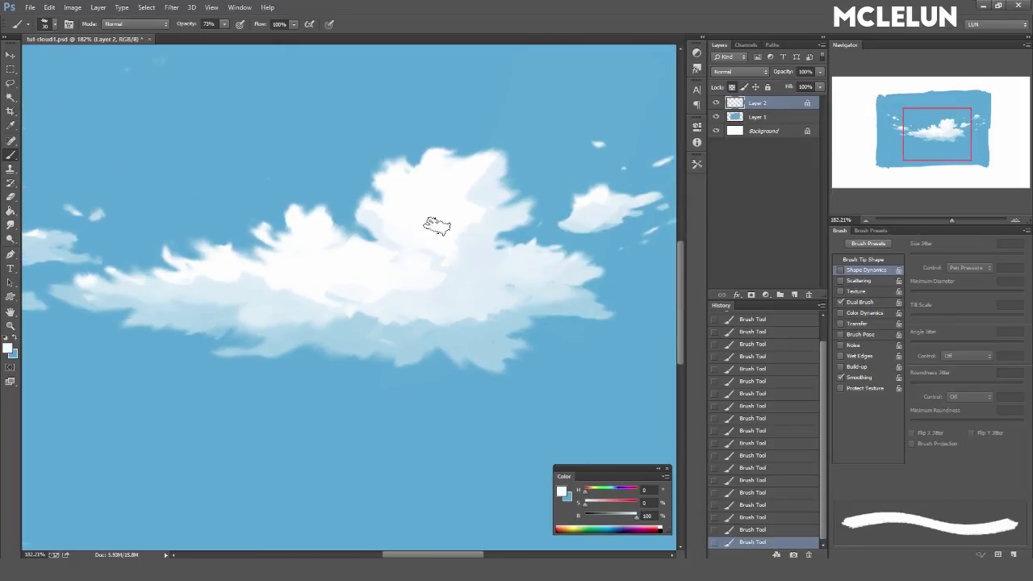
pyautogui.keyDown('alt'); pyautogui.click(504, 317); pyautogui.keyUp('alt')
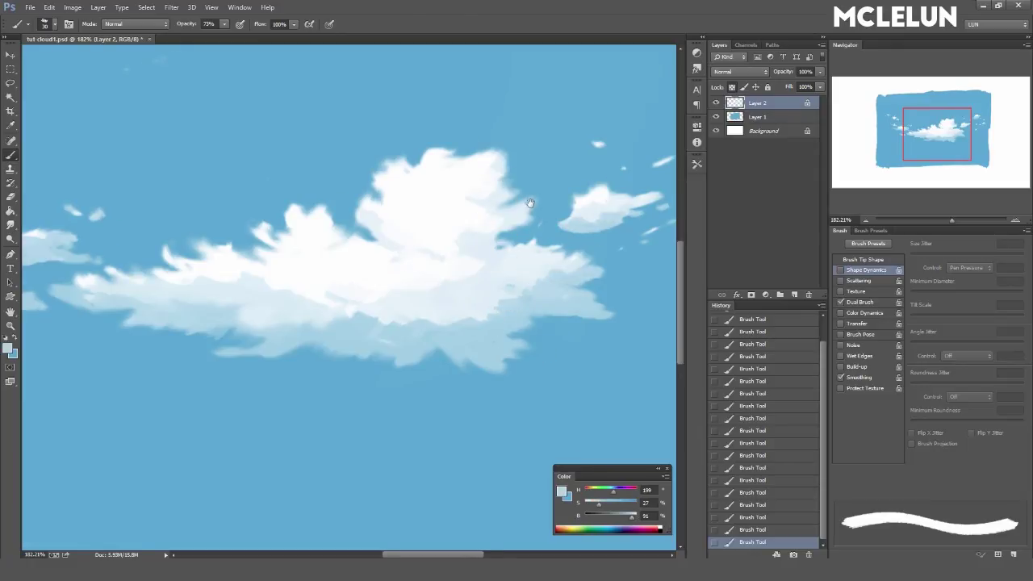
pyautogui.moveTo(531, 203); pyautogui.dragTo(562, 190)
pyautogui.press('r')
pyautogui.moveTo(295, 256)
pyautogui.mouseDown()
pyautogui.moveTo(300, 272)
pyautogui.moveTo(409, 309)
pyautogui.moveTo(468, 307)
pyautogui.moveTo(584, 267)
pyautogui.moveTo(489, 235)
pyautogui.mouseUp()
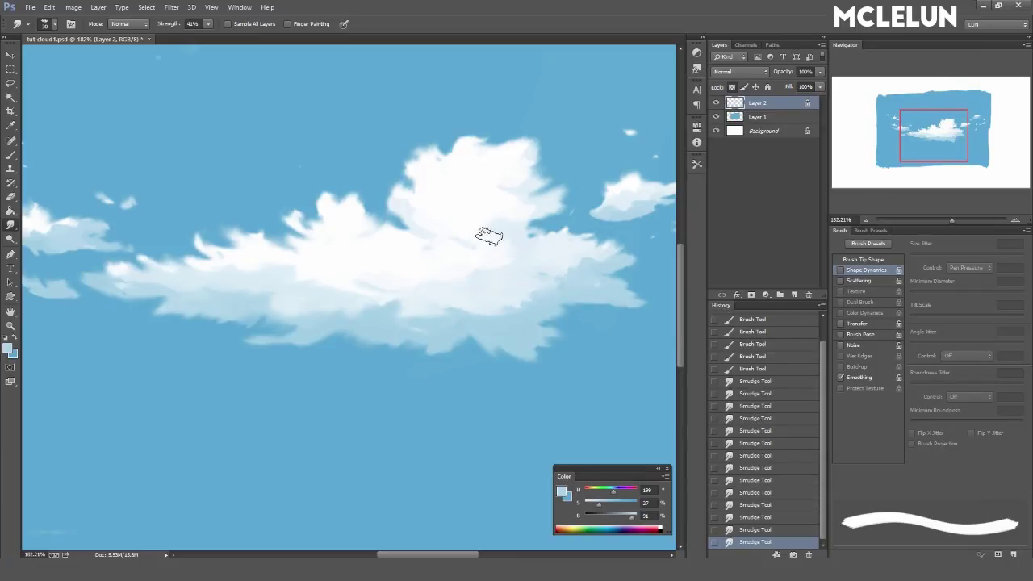
pyautogui.moveTo(951, 220); pyautogui.dragTo(938, 217)
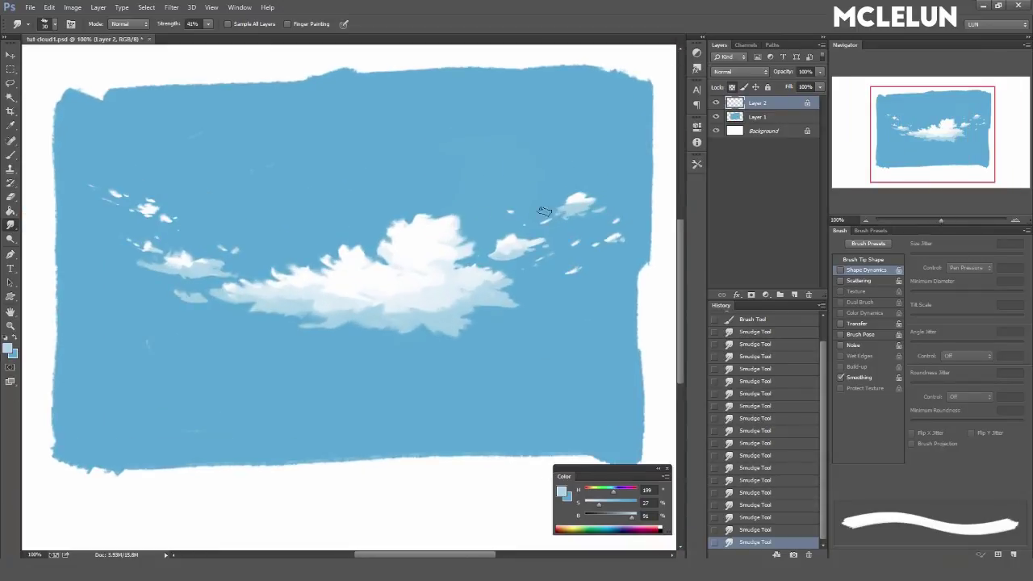
# - Add a new layer and paint faint white dabs, erasing a stray one
pyautogui.click(760, 123)
pyautogui.hotkey('ctrl', 'shift', 'alt', 'n')
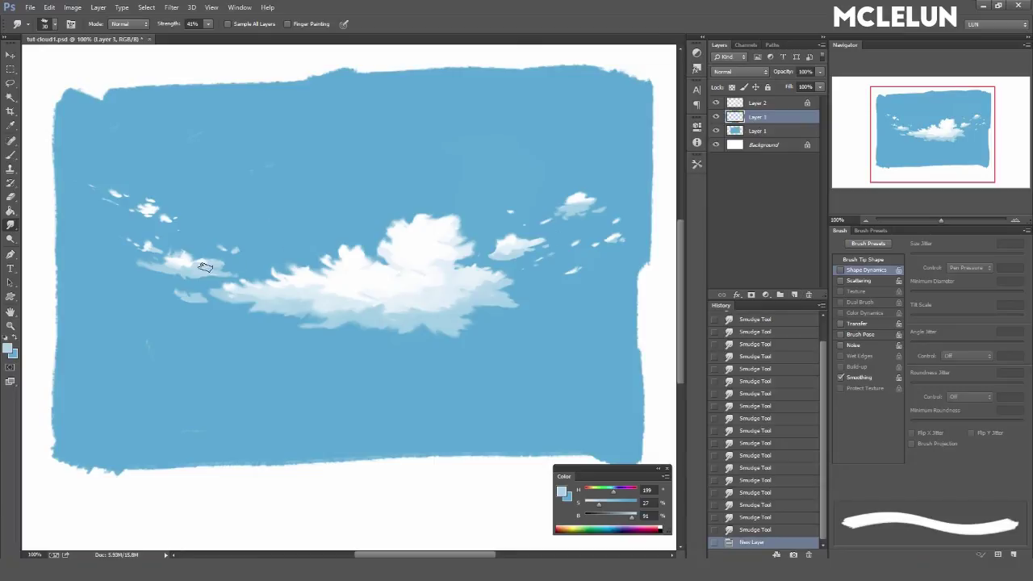
pyautogui.press('b')
pyautogui.keyDown('alt'); pyautogui.click(186, 252); pyautogui.keyUp('alt')
pyautogui.moveTo(347, 224); pyautogui.dragTo(379, 219)
pyautogui.click(224, 23)
pyautogui.press('e')
pyautogui.moveTo(359, 226); pyautogui.dragTo(381, 216)
pyautogui.press('b')
pyautogui.moveTo(533, 287); pyautogui.dragTo(638, 278)
pyautogui.press('e')
pyautogui.press('b')
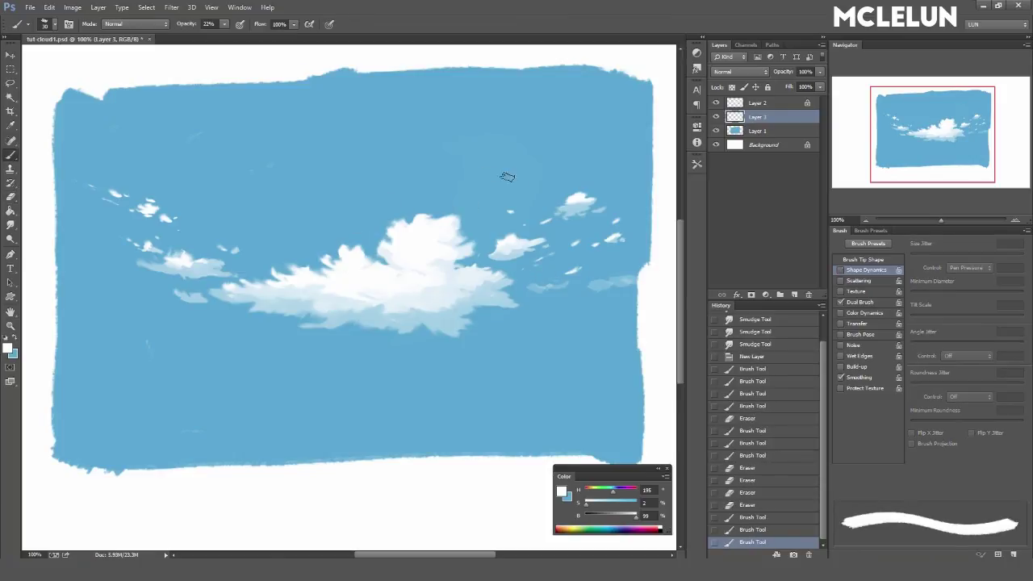
# - Paint faint white wisps at upper right and left of the clouds with Shape Dynamics on
pyautogui.moveTo(536, 170); pyautogui.dragTo(580, 165)
pyautogui.moveTo(557, 166)
pyautogui.mouseDown()
pyautogui.moveTo(584, 164)
pyautogui.moveTo(573, 167)
pyautogui.mouseUp()
pyautogui.moveTo(153, 296); pyautogui.dragTo(128, 291)
pyautogui.moveTo(125, 285)
pyautogui.mouseDown()
pyautogui.moveTo(91, 271)
pyautogui.moveTo(149, 288)
pyautogui.mouseUp()
pyautogui.click(841, 269)
pyautogui.press('e')
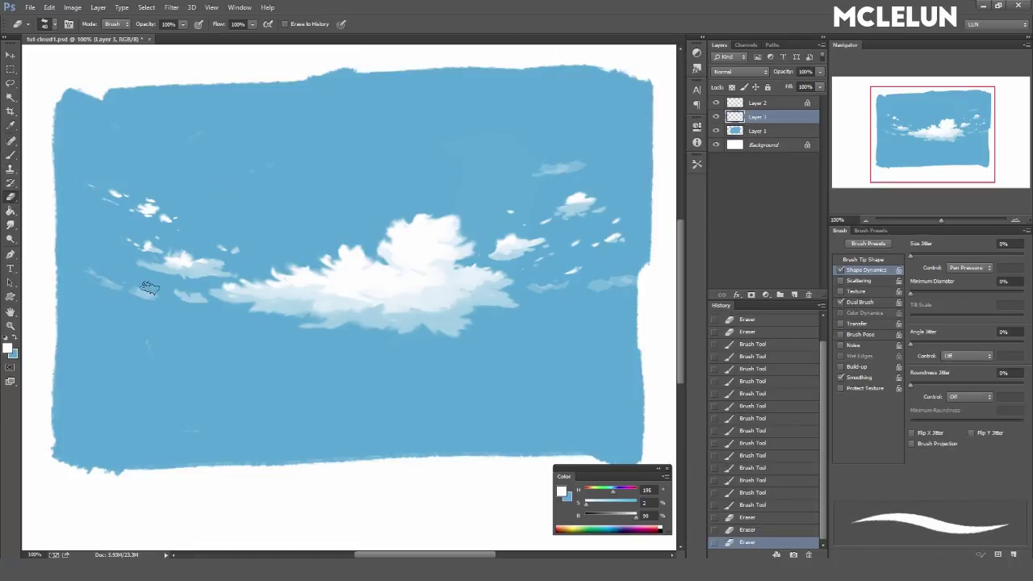
pyautogui.press('b')
pyautogui.moveTo(76, 247); pyautogui.dragTo(57, 239)
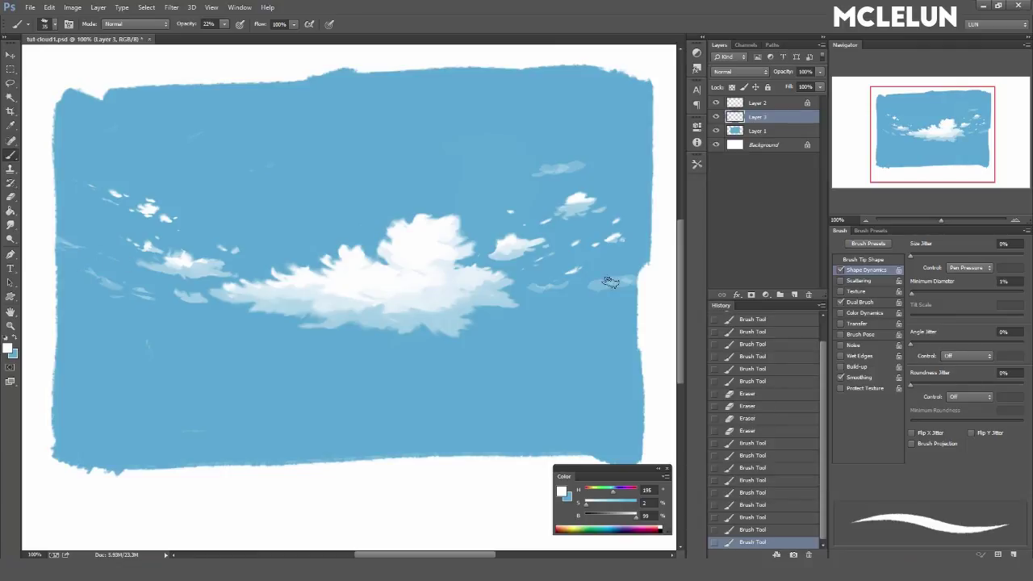
pyautogui.moveTo(590, 166); pyautogui.dragTo(618, 157)
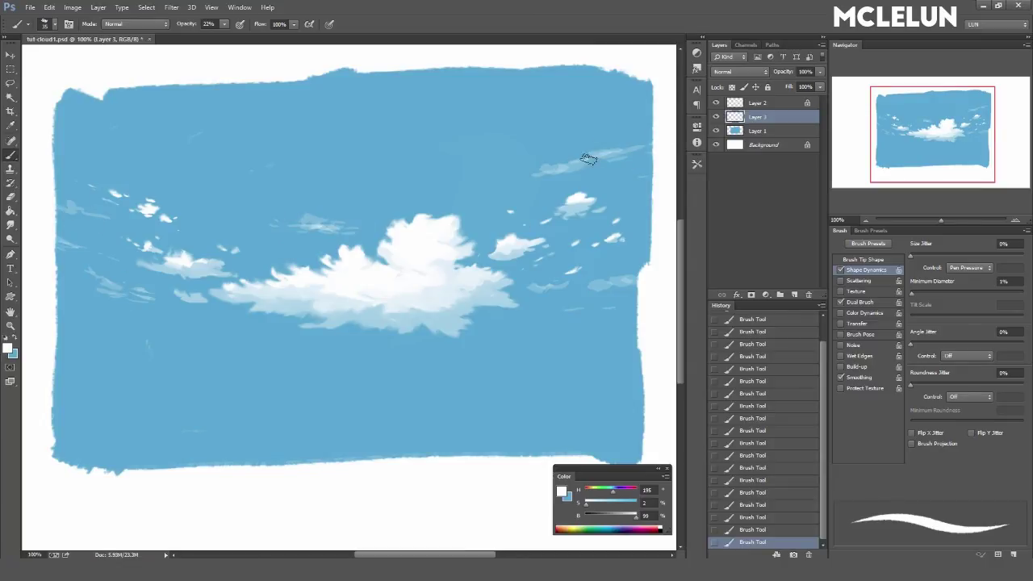
# - Smudge, trim and reshape the wisps into soft streaks, then zoom in slightly
pyautogui.click(11, 226)
pyautogui.moveTo(81, 217)
pyautogui.mouseDown()
pyautogui.moveTo(64, 192)
pyautogui.moveTo(73, 248)
pyautogui.moveTo(106, 284)
pyautogui.moveTo(282, 230)
pyautogui.mouseUp()
pyautogui.moveTo(557, 173)
pyautogui.mouseDown()
pyautogui.moveTo(627, 134)
pyautogui.moveTo(609, 154)
pyautogui.mouseUp()
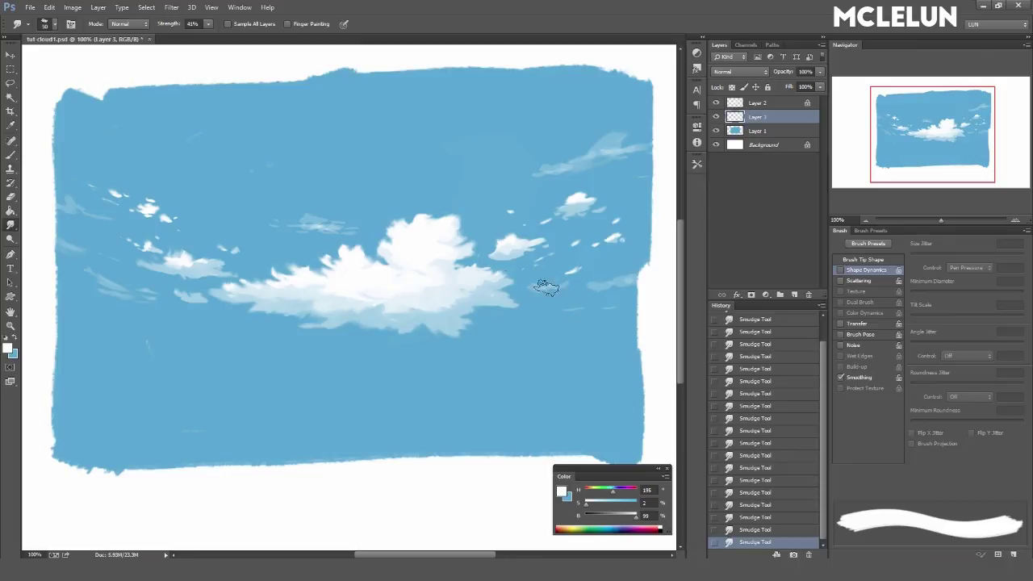
pyautogui.press('e')
pyautogui.moveTo(104, 277); pyautogui.dragTo(194, 300)
pyautogui.press('b')
pyautogui.moveTo(492, 244); pyautogui.dragTo(537, 239)
pyautogui.press('e')
pyautogui.moveTo(560, 161); pyautogui.dragTo(651, 134)
pyautogui.press('b')
pyautogui.moveTo(161, 208); pyautogui.dragTo(173, 212)
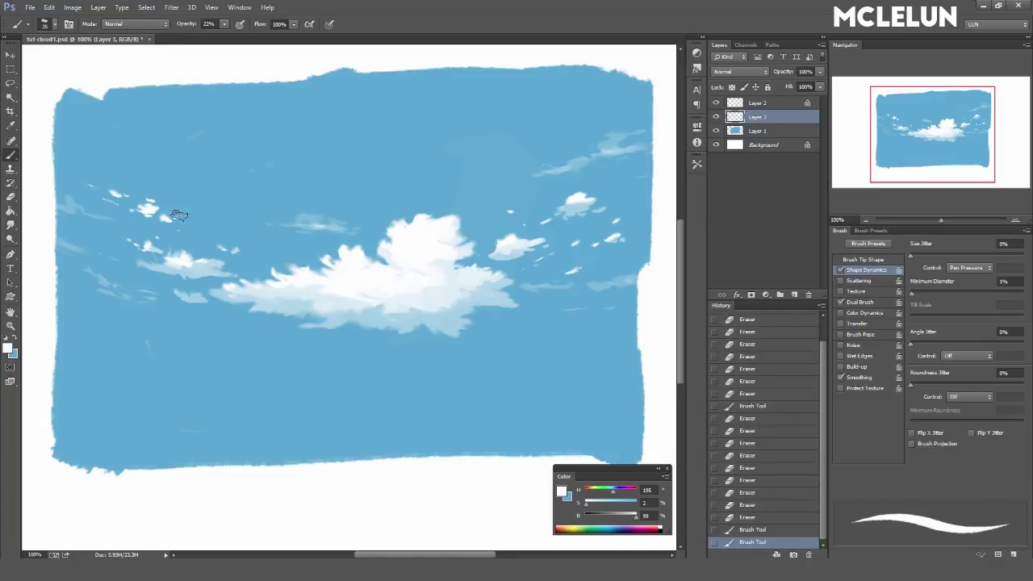
pyautogui.press('r')
pyautogui.moveTo(604, 143)
pyautogui.mouseDown()
pyautogui.moveTo(554, 164)
pyautogui.moveTo(630, 121)
pyautogui.moveTo(565, 170)
pyautogui.mouseUp()
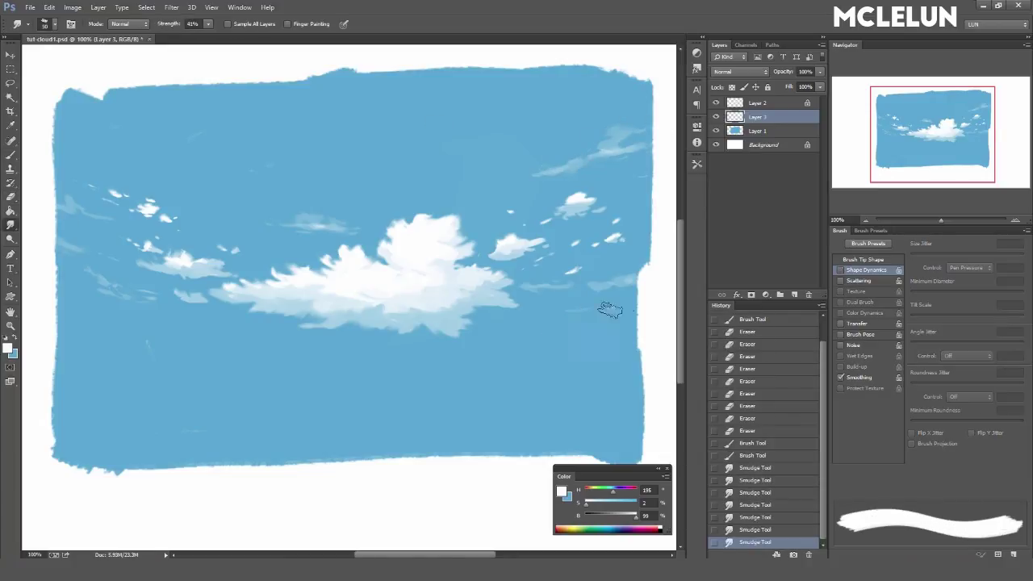
pyautogui.moveTo(940, 220); pyautogui.dragTo(943, 219)
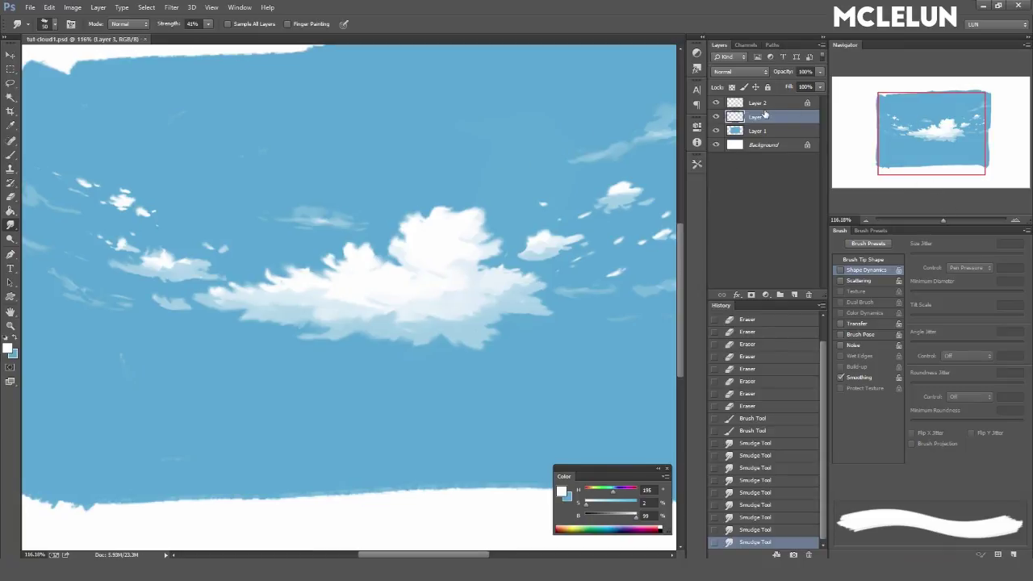
pyautogui.hotkey('ctrl', 'shift', 'alt', 'n')
# - Paint a soft white glow around the central cloud with a 250 px, 100% opacity brush
pyautogui.press('b')
pyautogui.click(871, 230)
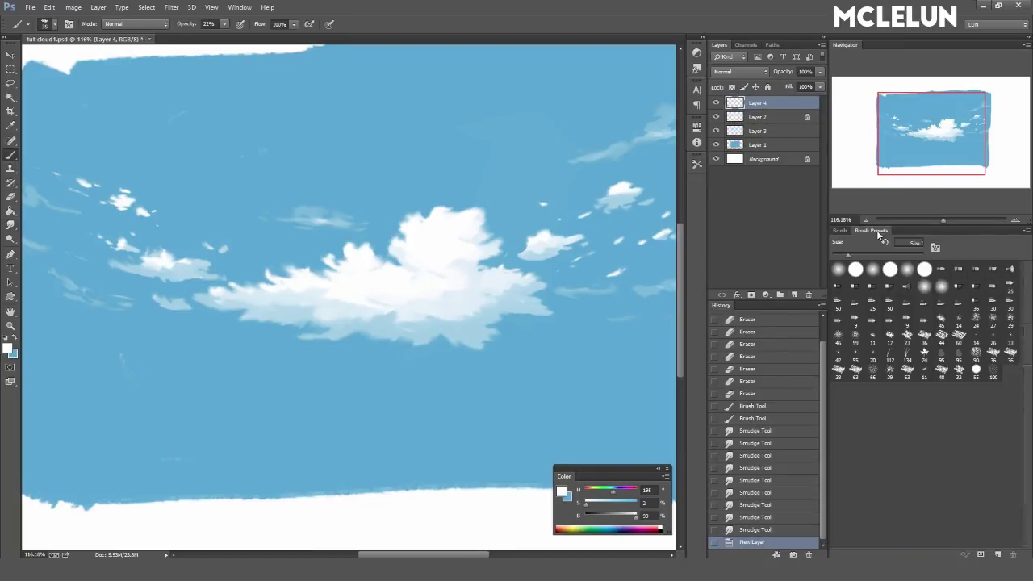
pyautogui.press(']')
pyautogui.press(']')
pyautogui.press(']')
pyautogui.click(442, 247)
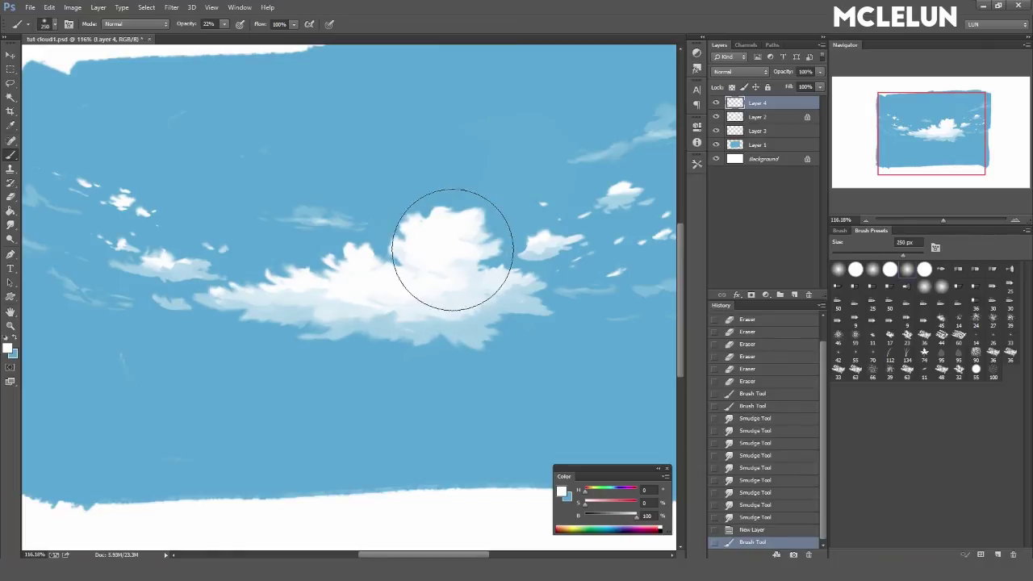
pyautogui.click(224, 24)
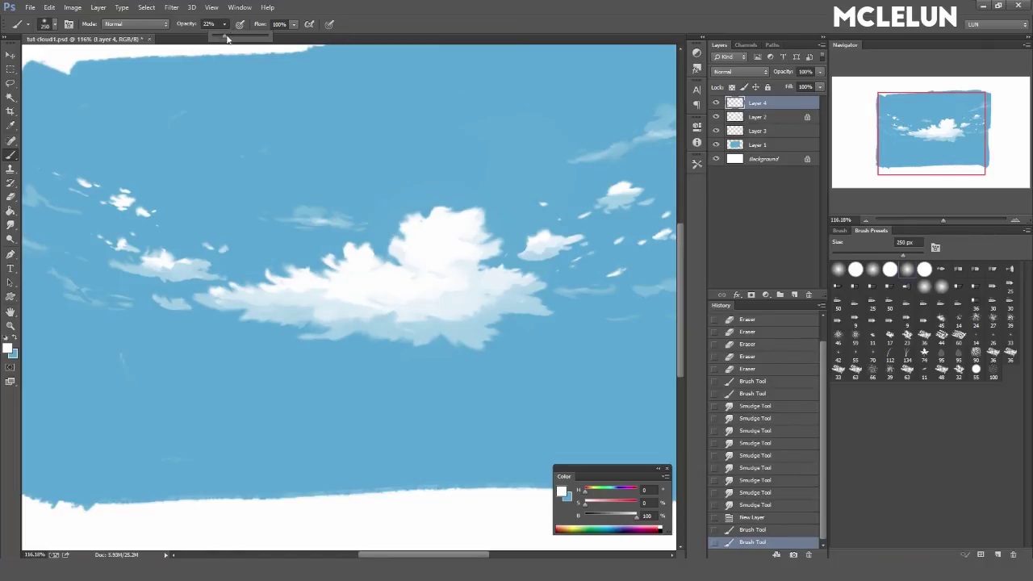
pyautogui.click(464, 242)
pyautogui.click(353, 280)
pyautogui.click(495, 272)
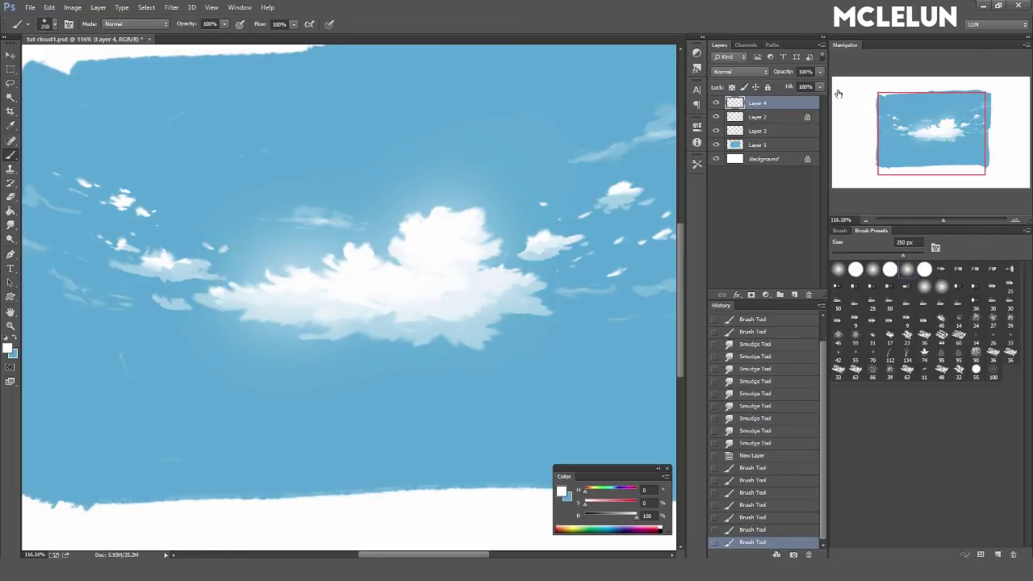
# - Move the glow layer below Layer 3, set its fill to 68%, and erase excess glow
pyautogui.moveTo(780, 103); pyautogui.dragTo(777, 132)
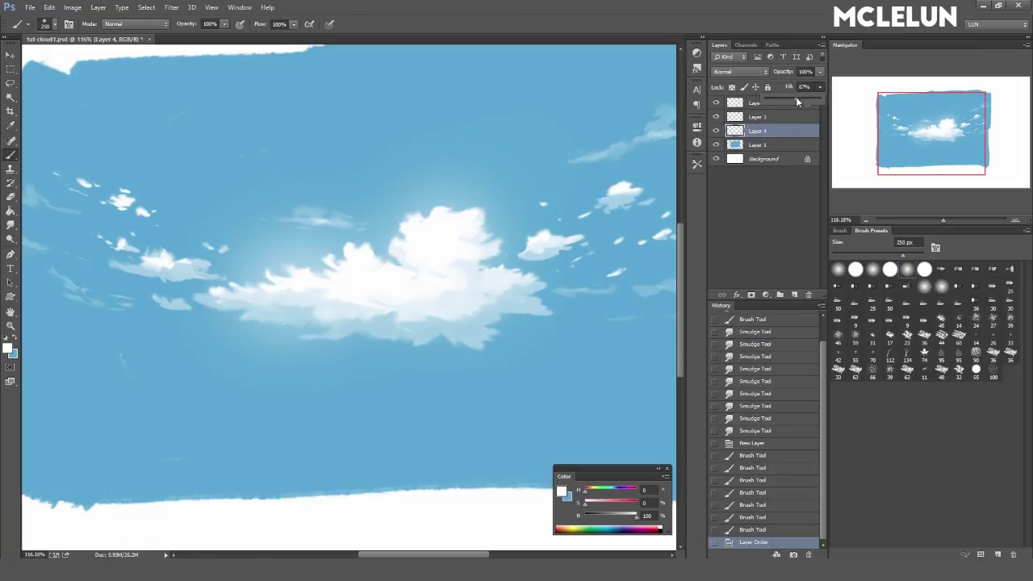
pyautogui.moveTo(796, 97); pyautogui.dragTo(797, 97)
pyautogui.click(468, 323)
pyautogui.click(516, 311)
pyautogui.press('e')
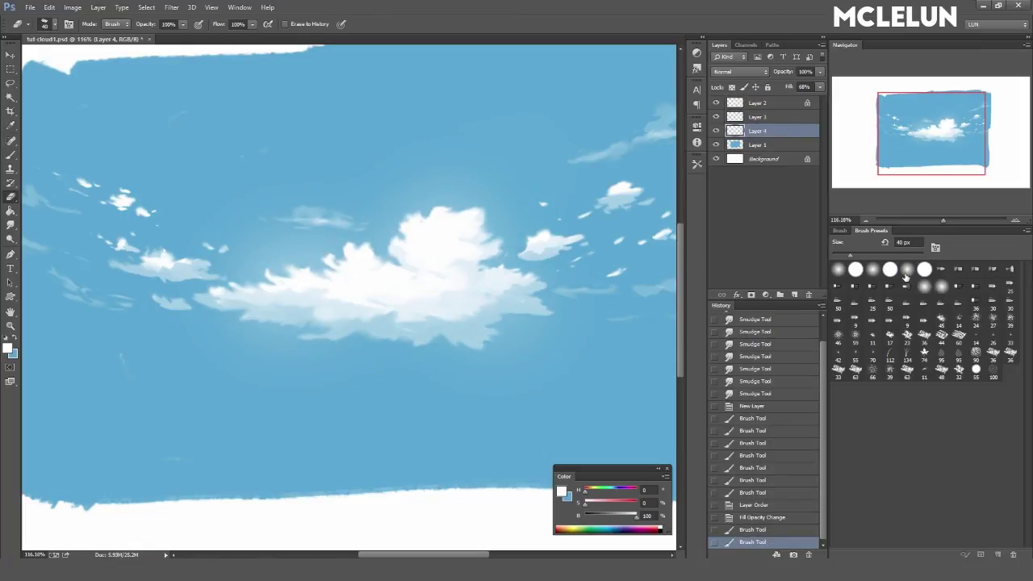
pyautogui.click(557, 259)
pyautogui.click(342, 231)
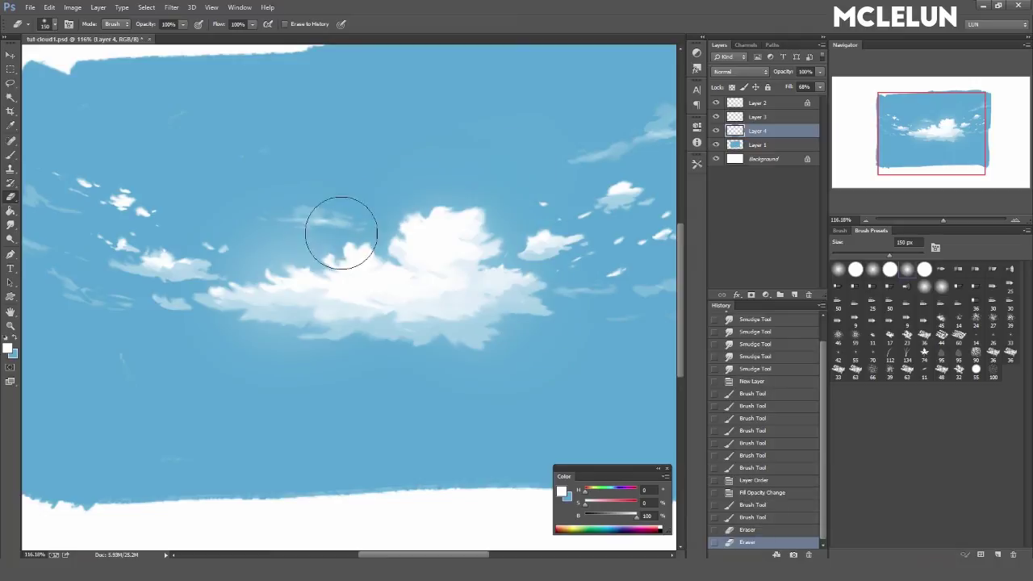
# - Add small white cloud bits beside the cloud, zoom out, and select Layer 1
pyautogui.press('b')
pyautogui.click(230, 234)
pyautogui.press('[')
pyautogui.press('[')
pyautogui.press('[')
pyautogui.moveTo(202, 249)
pyautogui.mouseDown()
pyautogui.moveTo(120, 261)
pyautogui.moveTo(196, 234)
pyautogui.mouseUp()
pyautogui.press('e')
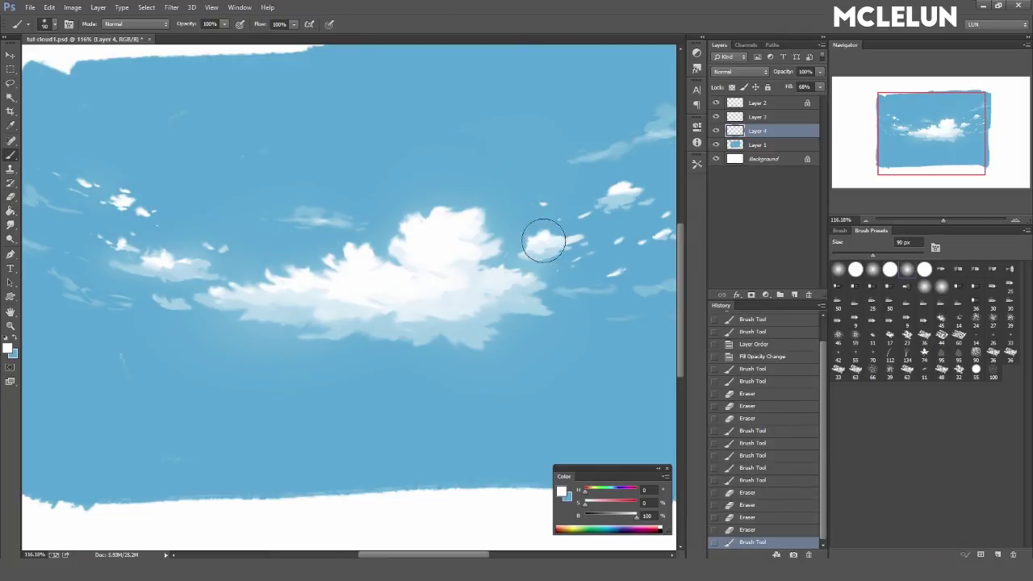
pyautogui.press('b')
pyautogui.moveTo(942, 220); pyautogui.dragTo(940, 220)
pyautogui.click(754, 144)
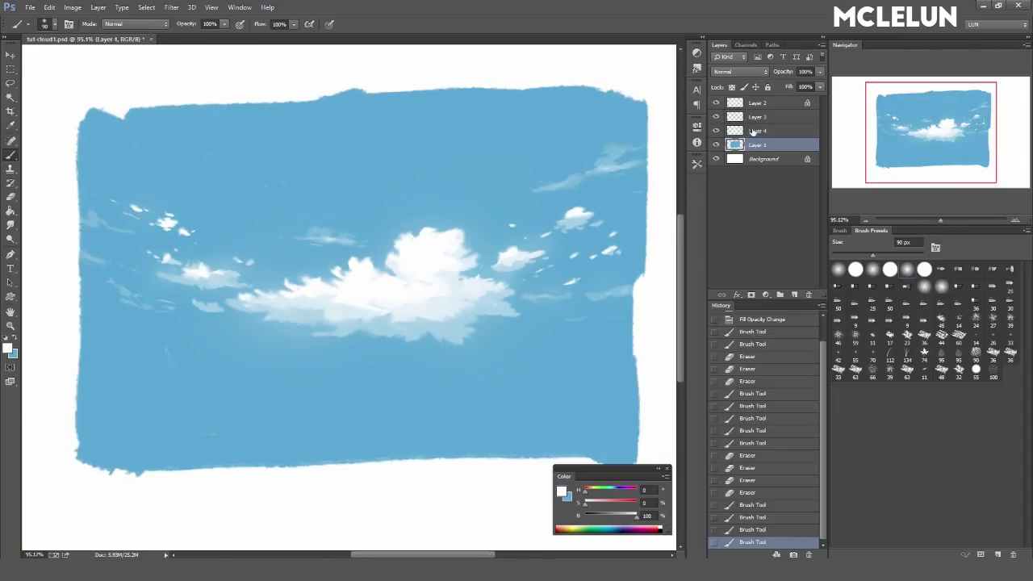
# - Sample the sky blue and darken the top of the sky with a 700 px brush
pyautogui.keyDown('alt'); pyautogui.click(503, 272); pyautogui.keyUp('alt')
pyautogui.moveTo(106, 124); pyautogui.dragTo(613, 133)
pyautogui.moveTo(460, 121); pyautogui.dragTo(637, 105)
# - Paint the lower sky with a lighter blue
pyautogui.moveTo(597, 326); pyautogui.dragTo(361, 275)
pyautogui.moveTo(358, 231); pyautogui.dragTo(176, 220)
pyautogui.keyDown('alt'); pyautogui.click(554, 281); pyautogui.keyUp('alt')
pyautogui.moveTo(259, 438); pyautogui.dragTo(178, 436)
pyautogui.moveTo(201, 428); pyautogui.dragTo(611, 427)
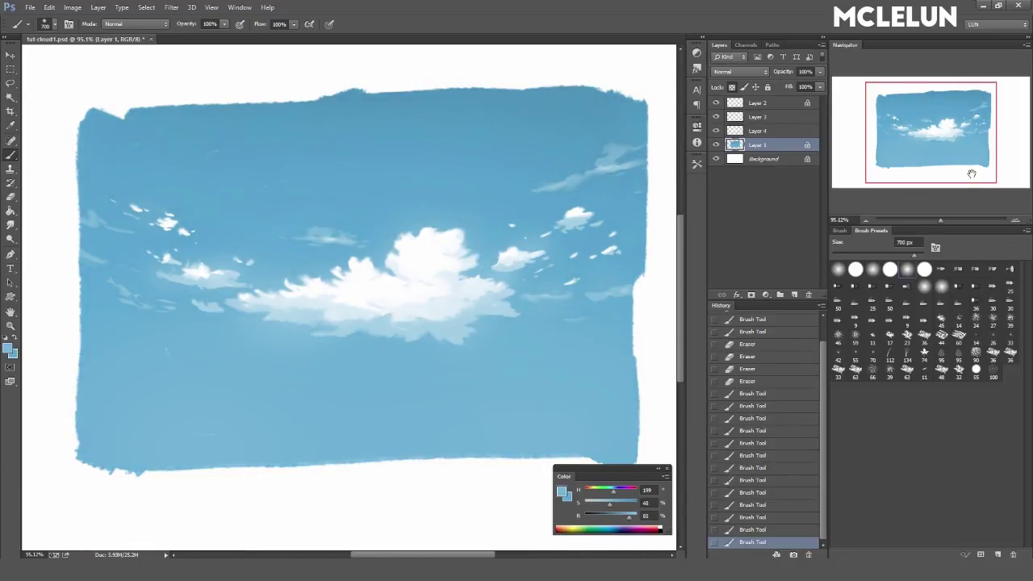
# - Shrink the brush to 300 px, pick a darker blue, and zoom in on the clouds
pyautogui.press('[')
pyautogui.press('[')
pyautogui.press('[')
pyautogui.press('[')
pyautogui.moveTo(609, 321)
pyautogui.mouseDown()
pyautogui.moveTo(619, 231)
pyautogui.moveTo(635, 306)
pyautogui.mouseUp()
pyautogui.click(623, 236)
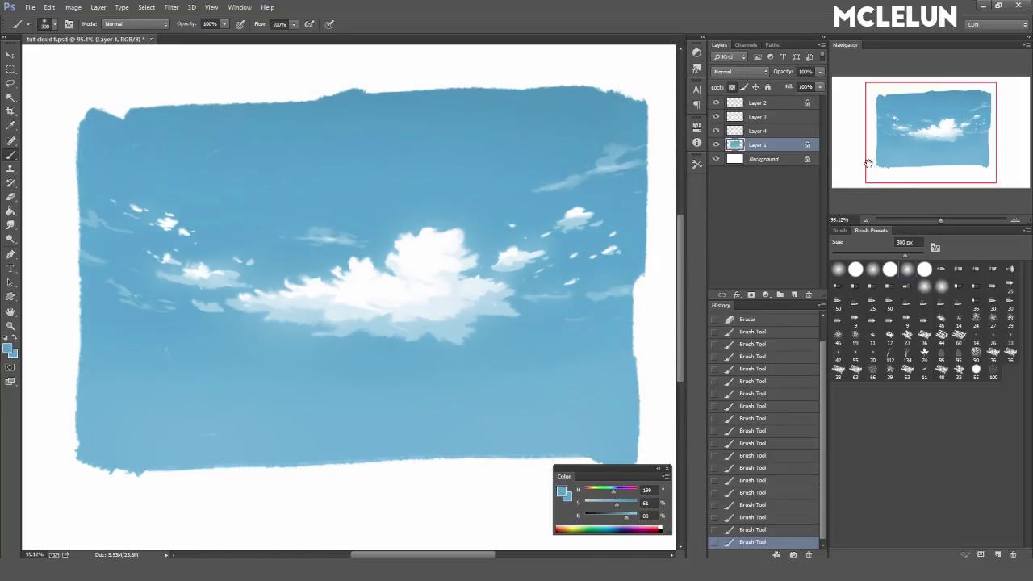
pyautogui.moveTo(941, 221); pyautogui.dragTo(942, 222)
pyautogui.moveTo(578, 244); pyautogui.dragTo(556, 263)
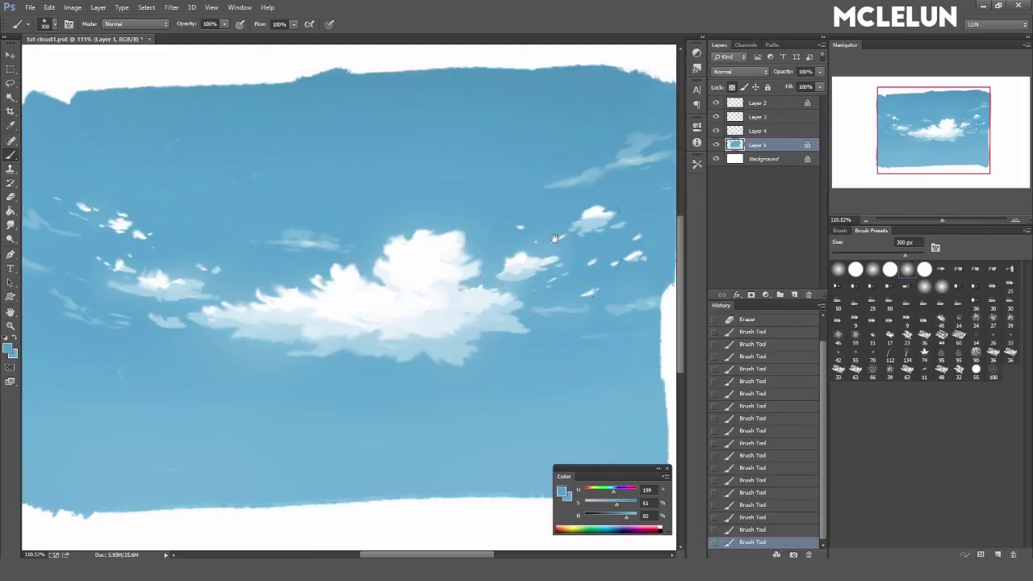
pyautogui.moveTo(941, 220); pyautogui.dragTo(945, 220)
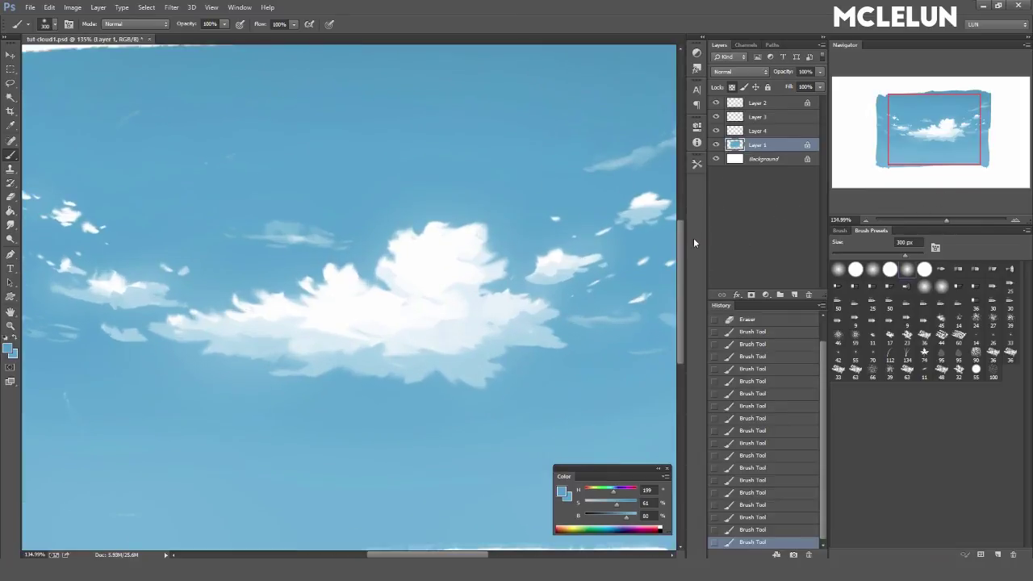